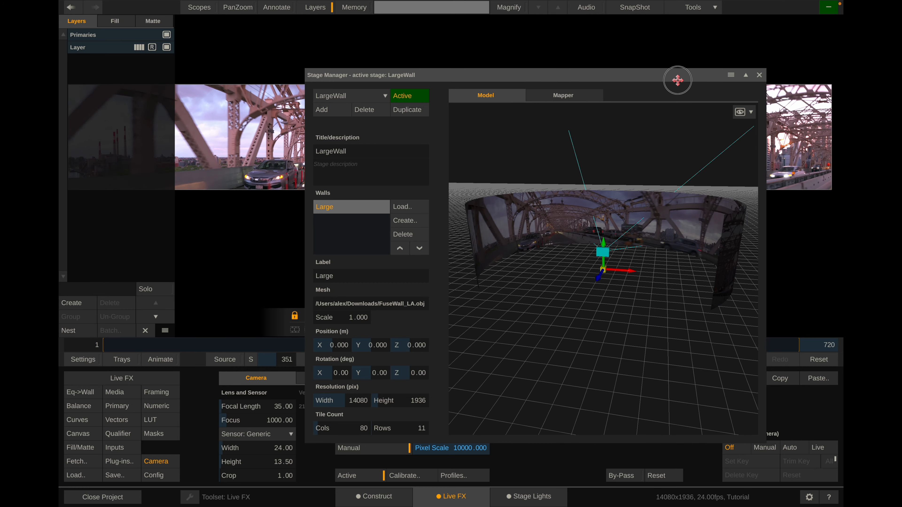
Move the Stage Manager window clear of the camera parameters and open the Eq->Wall projection settings.
left_click_drag(676, 78, 684, 23)
left_click_drag(580, 404, 596, 397)
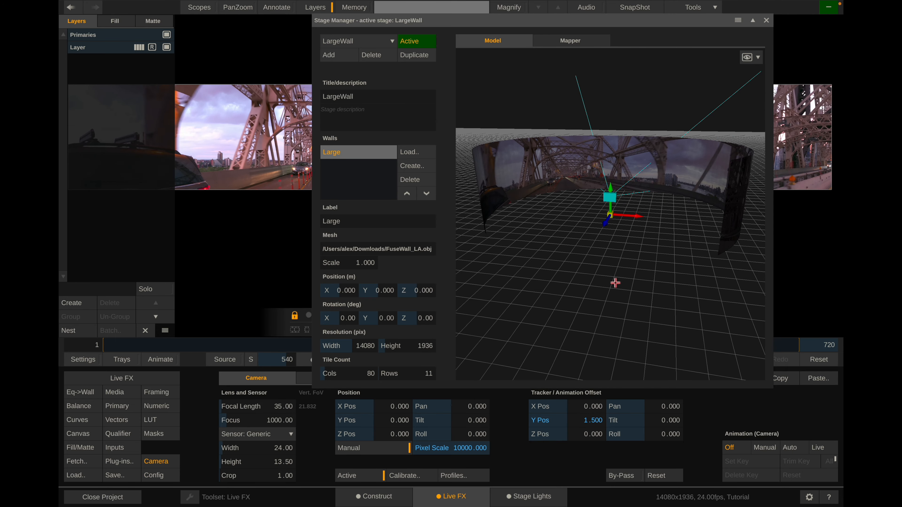
middle_click_drag(608, 209, 655, 219)
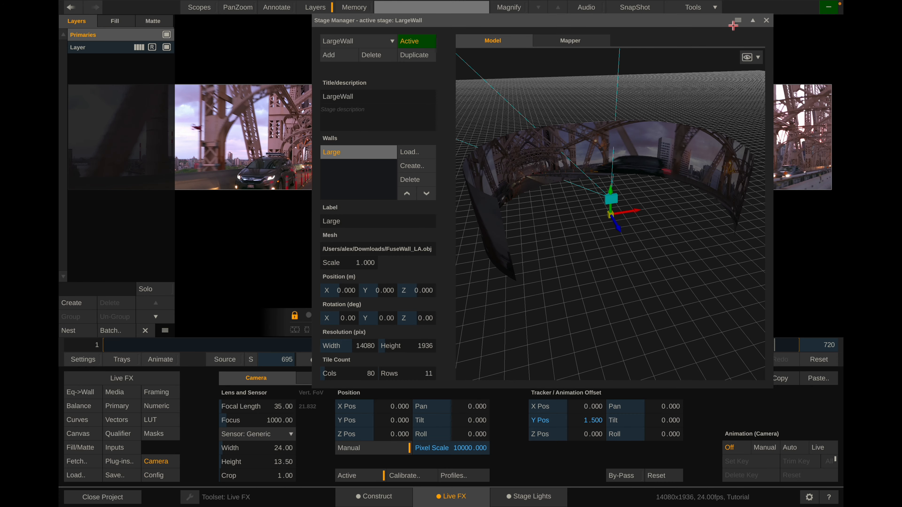
left_click_drag(714, 20, 659, 5)
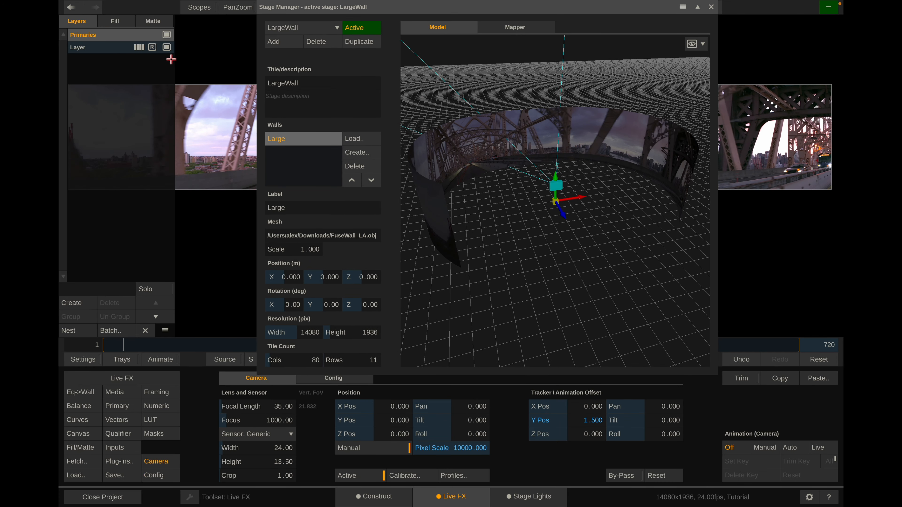
left_click(85, 393)
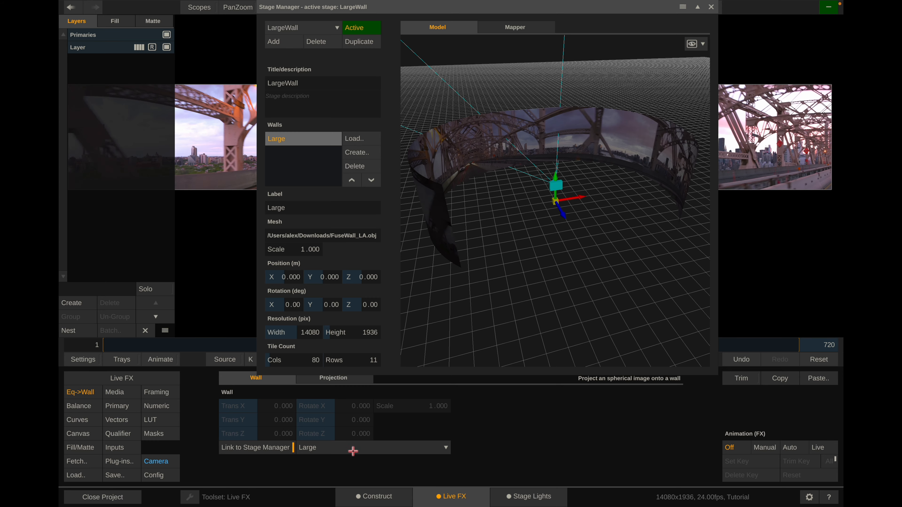
left_click(323, 378)
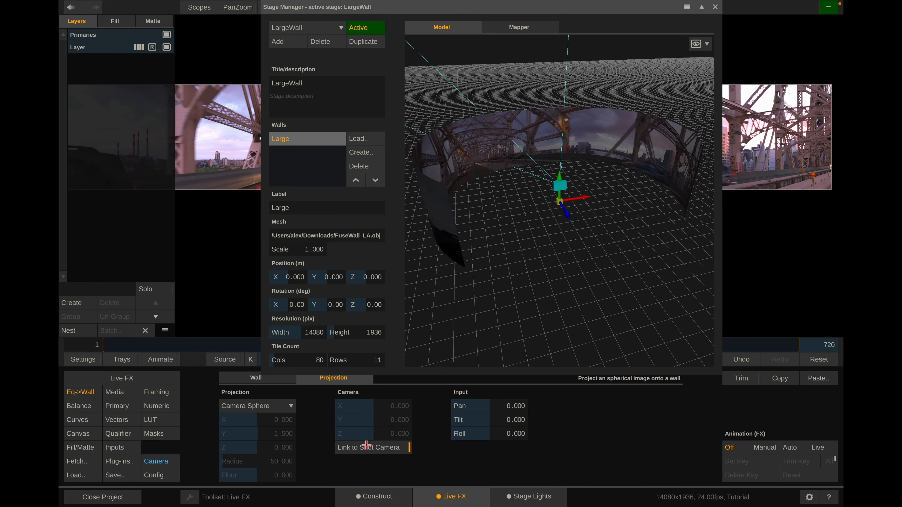
Try changing the shot camera's Y tracker offset with the projection linked to it, and undo the change.
left_click(147, 462)
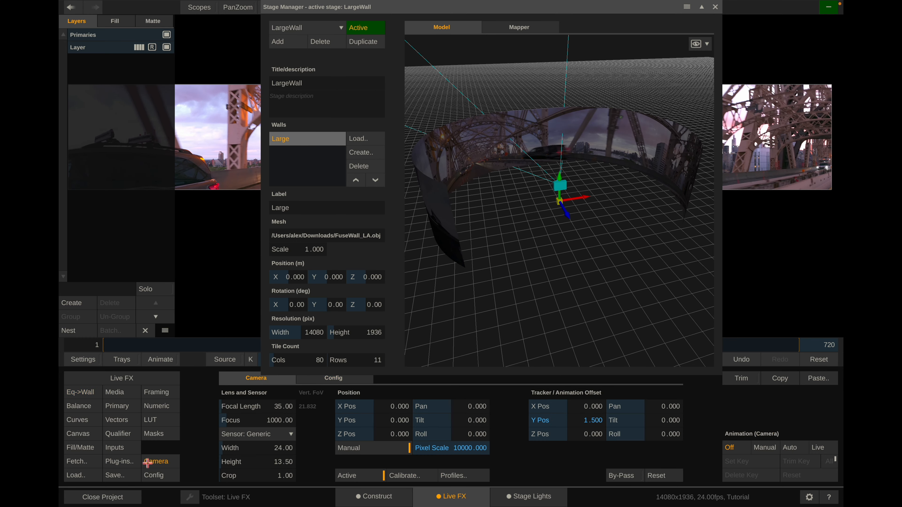
left_click_drag(591, 424, 616, 427)
key("super+z")
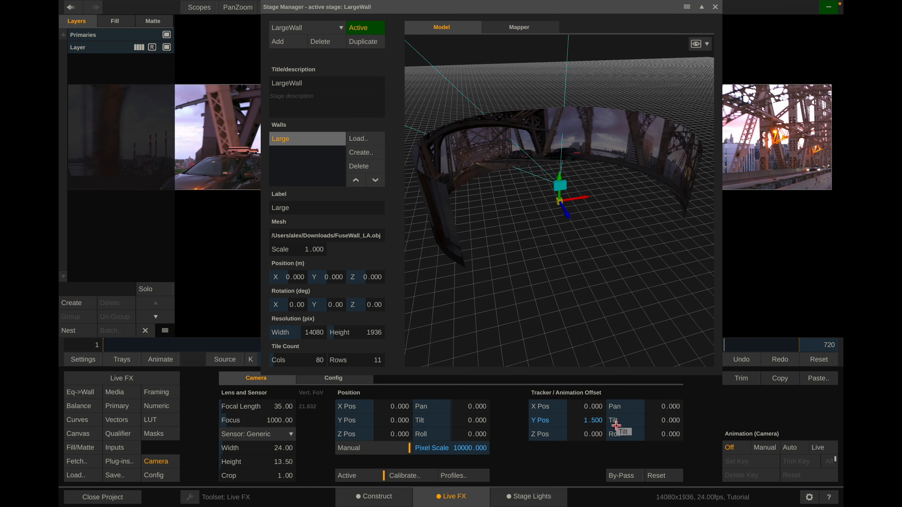
Unlink the Eq->Wall projection from the shot camera and set its own camera Y to about 1.751.
left_click(91, 390)
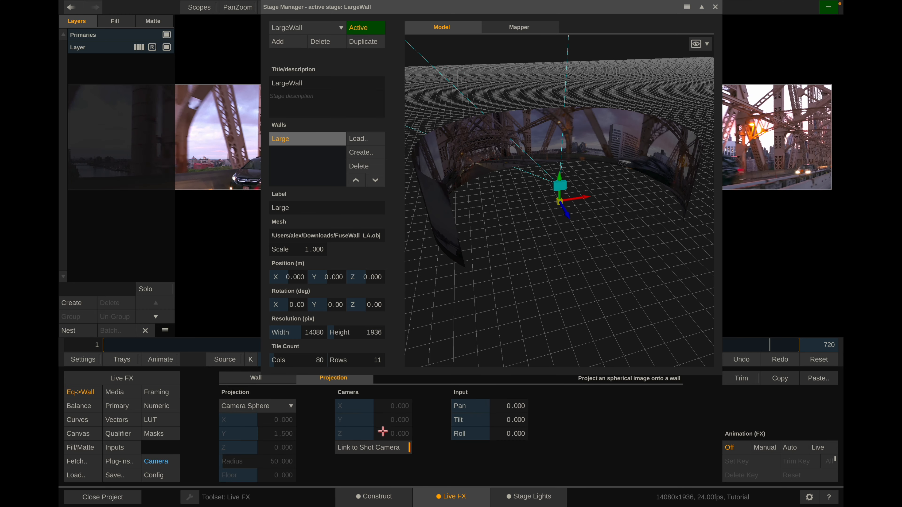
left_click(379, 445)
left_click_drag(384, 424, 378, 433)
Try shifting the shot camera's X tracker offset with the projection unlinked, and reset the offset.
left_click(159, 460)
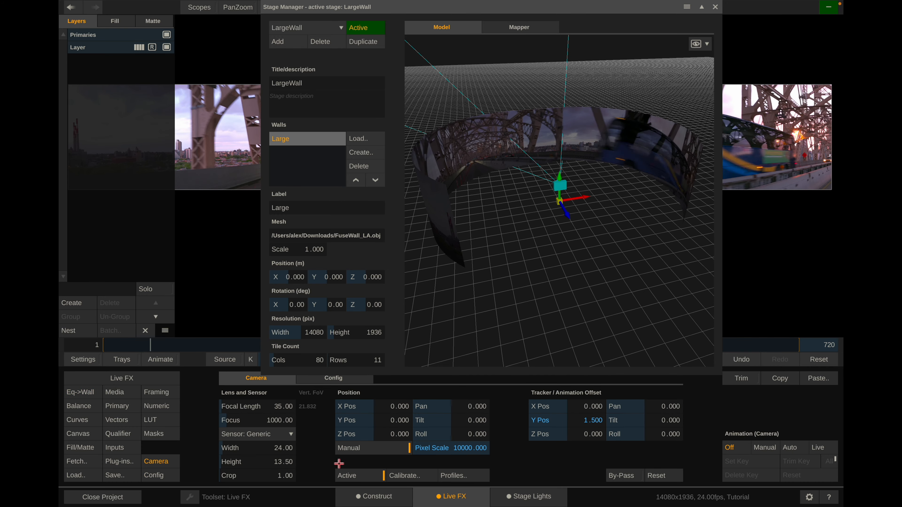
left_click_drag(596, 405, 660, 419)
right_click(595, 411)
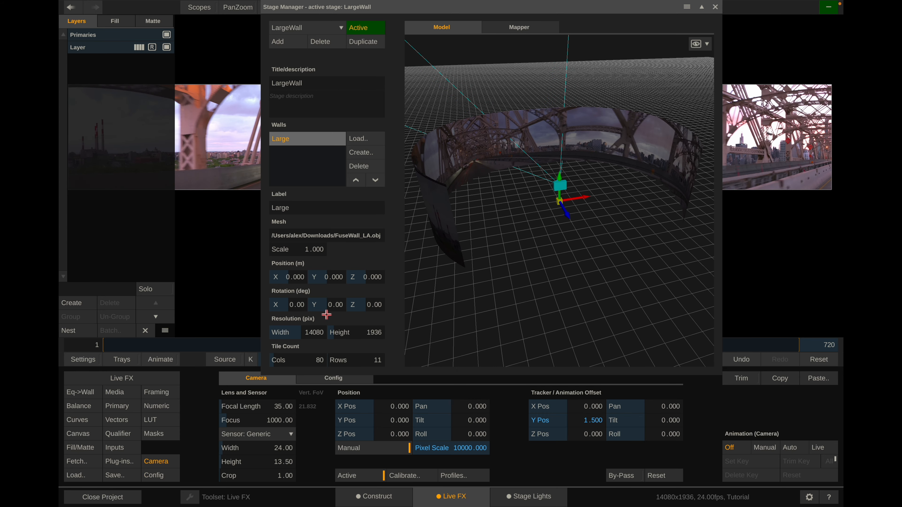
Link the Eq->Wall projection to the shot camera again.
left_click(87, 391)
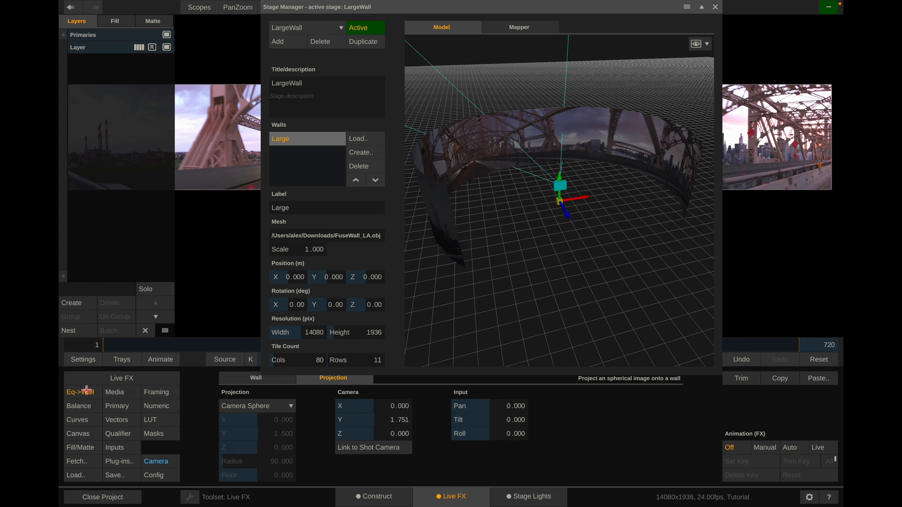
left_click(388, 446)
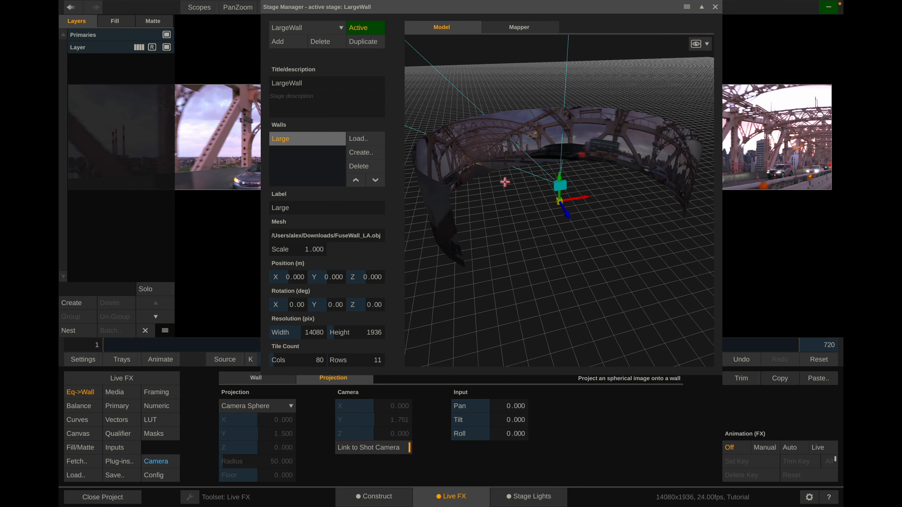
Rotate the projected 360 footage on the curved wall by setting the input Pan to 45.
left_click_drag(576, 171, 545, 132)
scroll(566, 170, "up", 5)
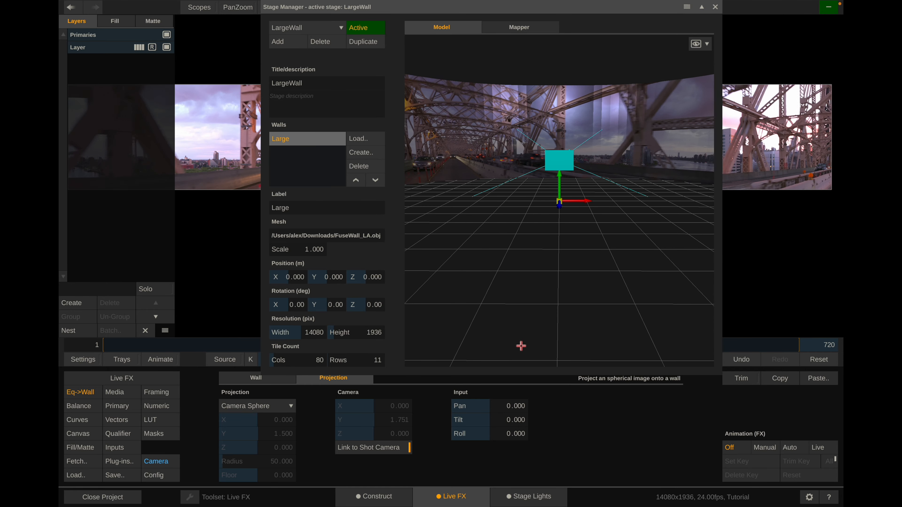
left_click_drag(501, 408, 461, 406)
left_click_drag(579, 235, 587, 224)
left_click(502, 405)
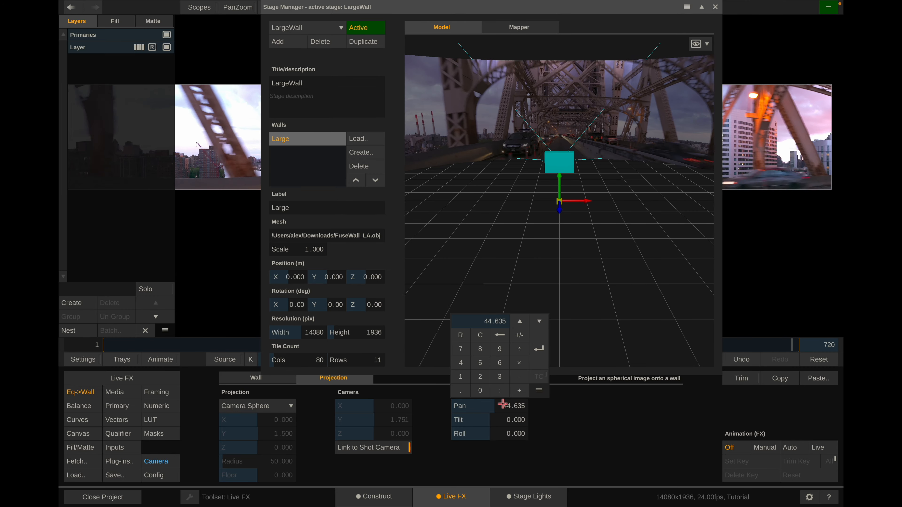
key("Return")
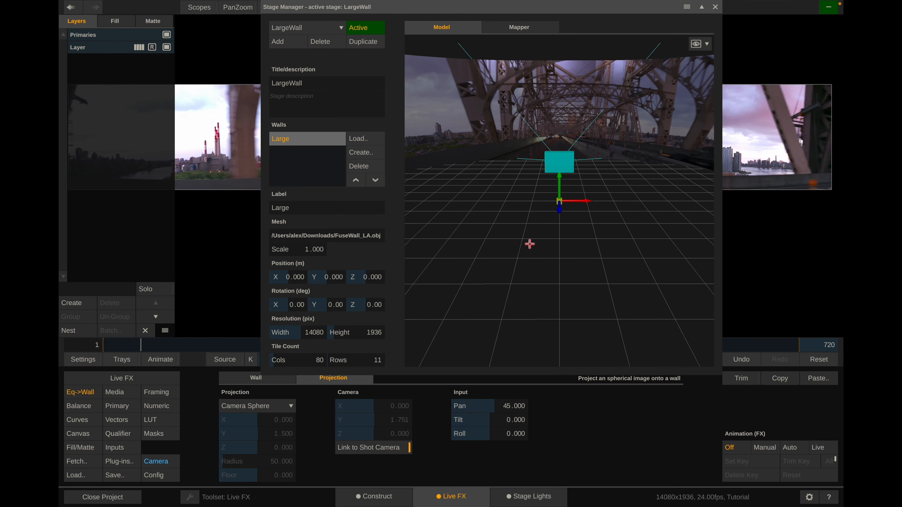
Add 180 degrees to the projection's input Pan, making it 225.
left_click_drag(530, 244, 579, 152)
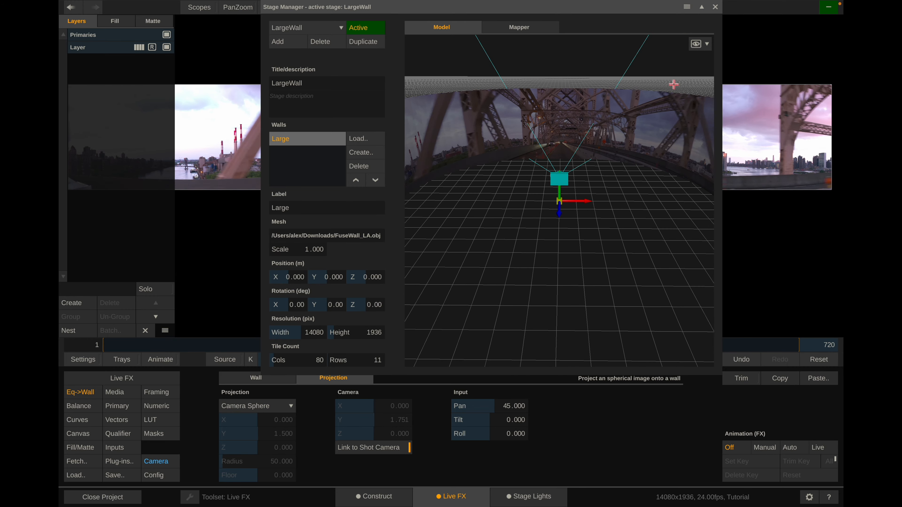
left_click(503, 403)
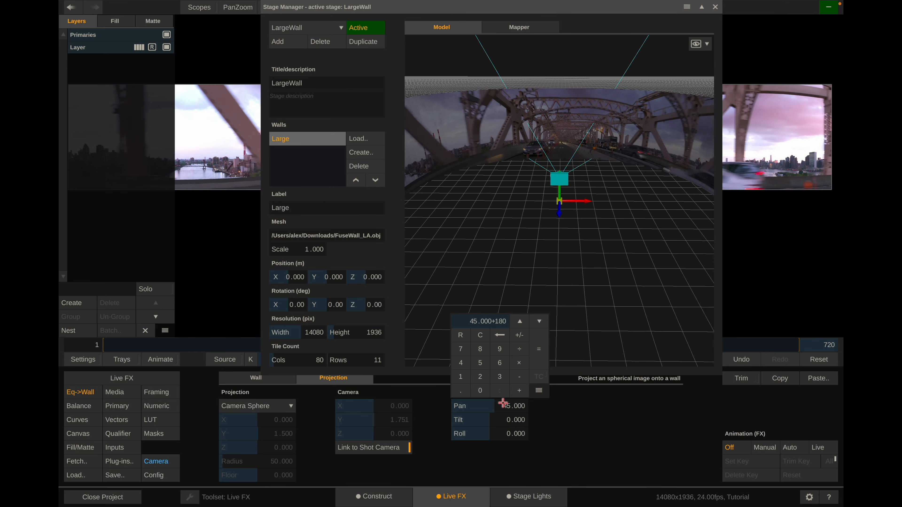
type("+180")
key("Return")
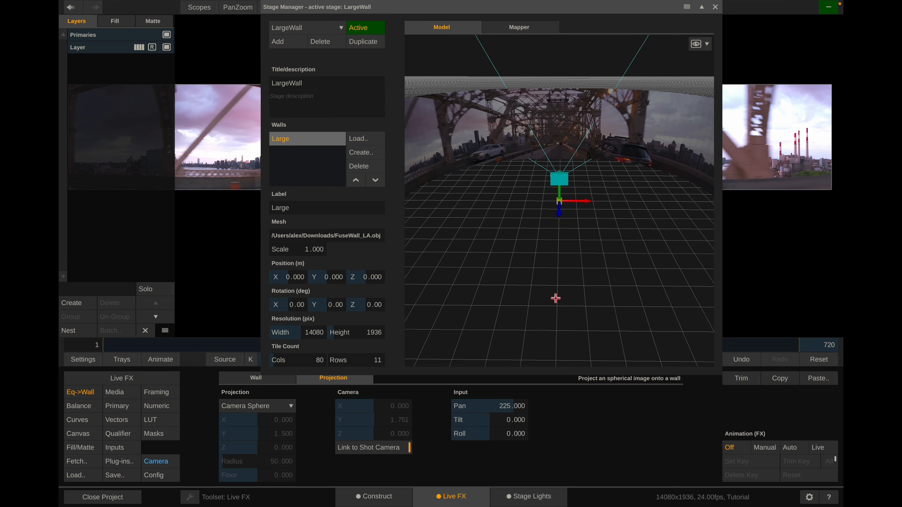
Subtract 90 degrees from the projection's input Pan, making it 135.
left_click_drag(548, 103, 469, 180)
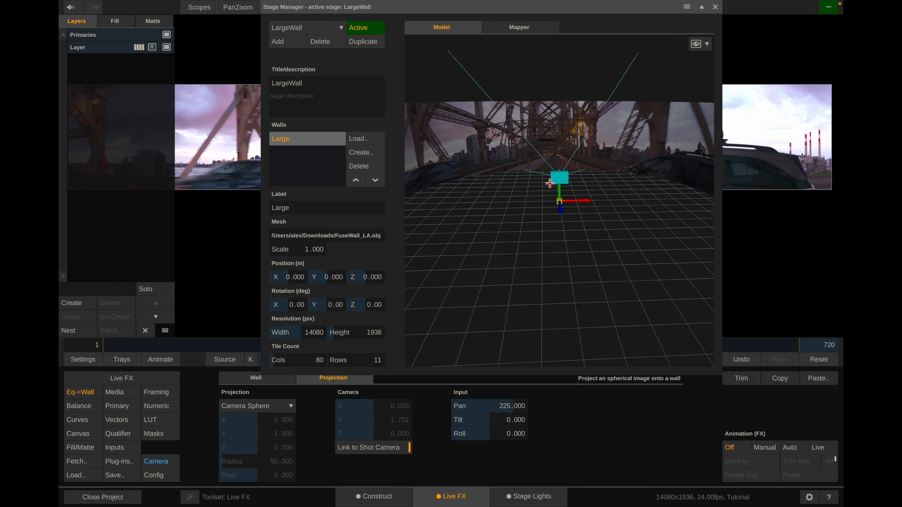
left_click(514, 408)
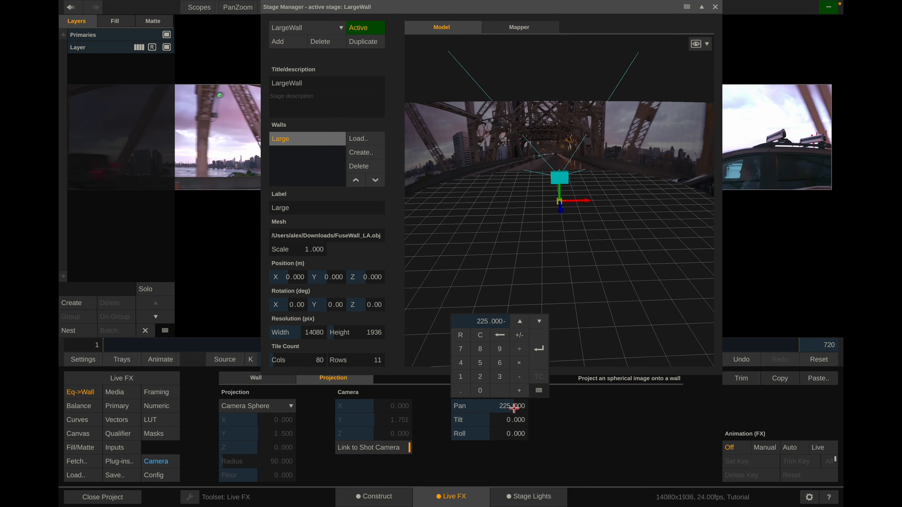
type("-90")
key("Return")
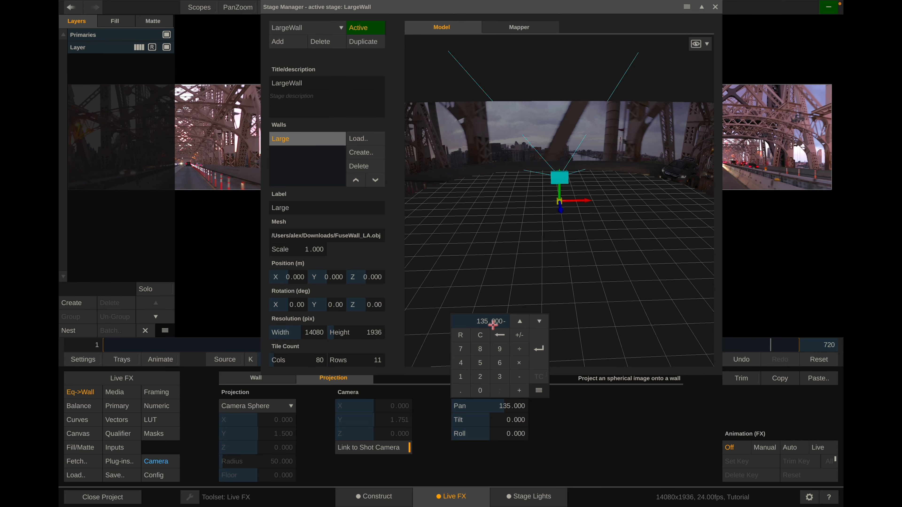
Set the projection's input Pan to -45.
key("Return")
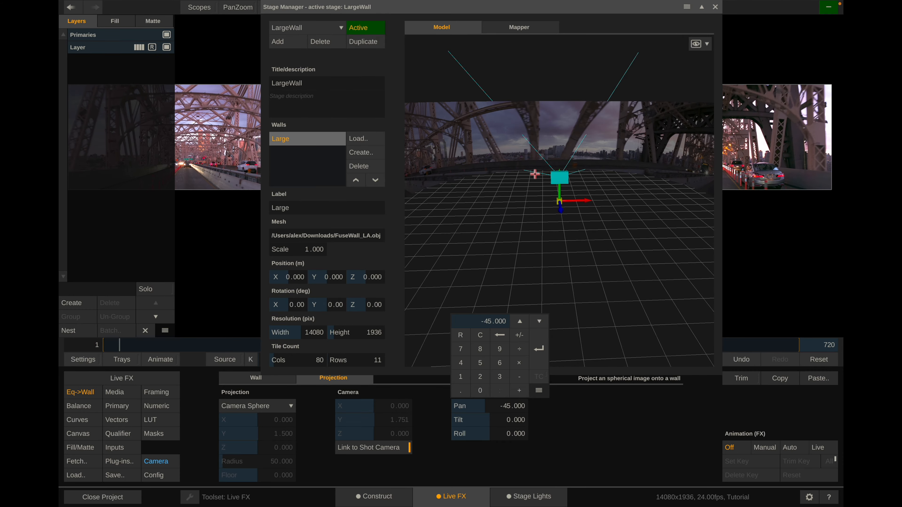
scroll(568, 195, "down", 5)
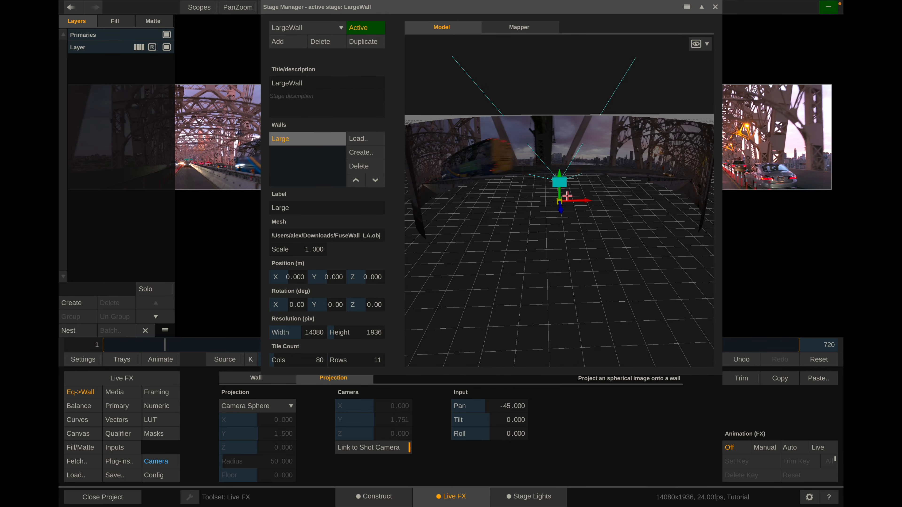
left_click_drag(567, 201, 569, 236)
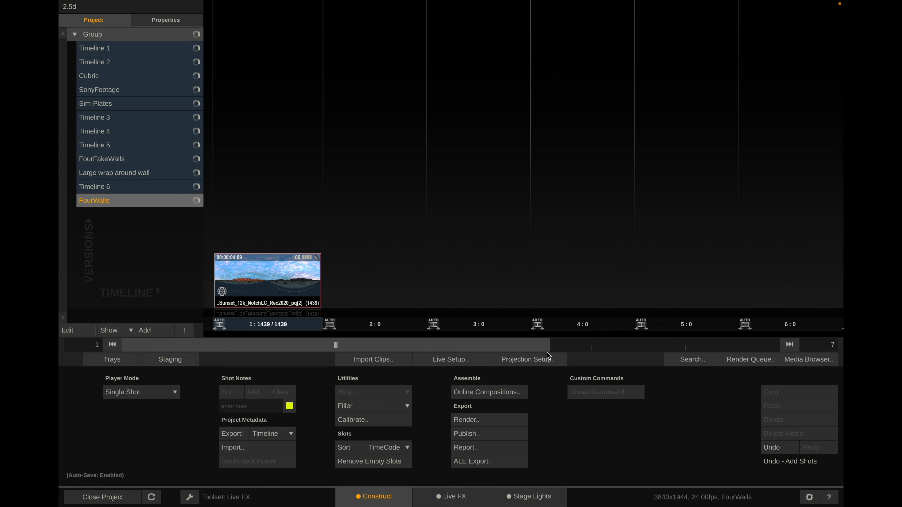
Create a spherical projection composition from the Equirectangular 360 sunset clip for the Fake 4 Walls stage, after checking the stage's wall layout.
left_click(541, 361)
left_click_drag(266, 282, 521, 113)
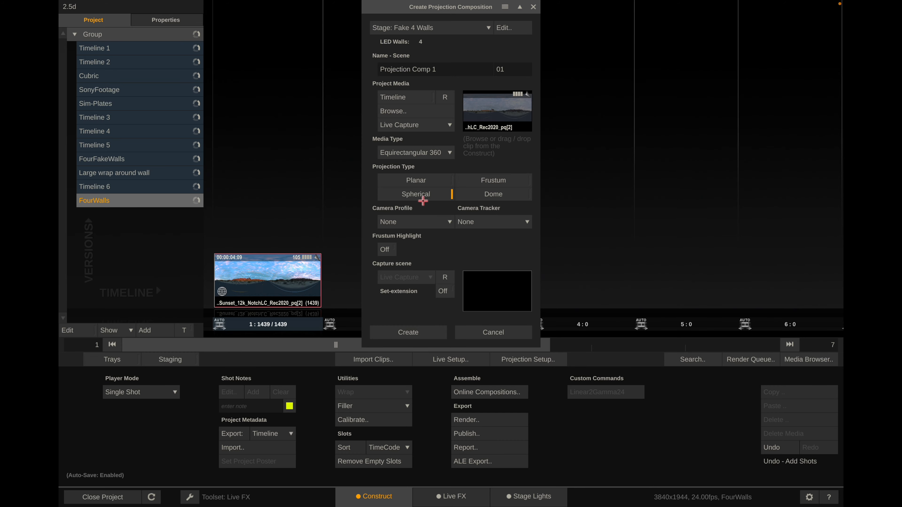
left_click(506, 32)
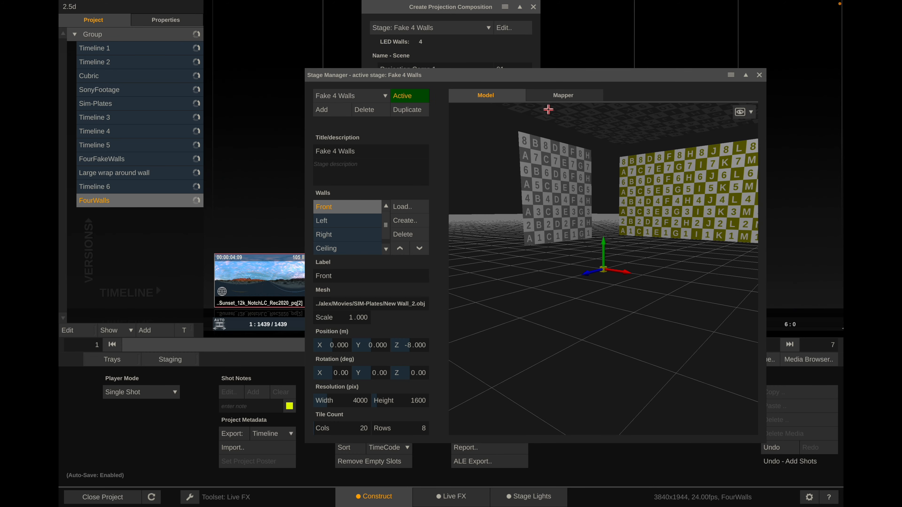
left_click_drag(549, 110, 639, 203)
left_click(760, 75)
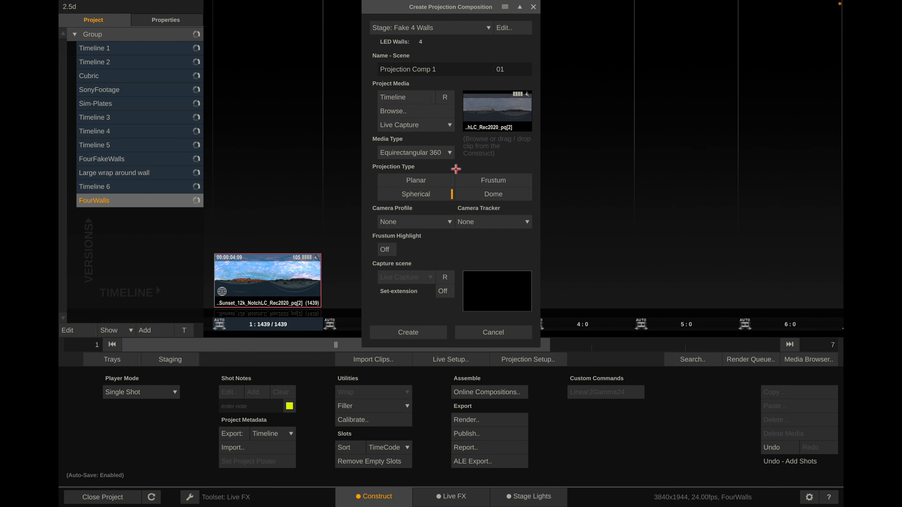
left_click(382, 332)
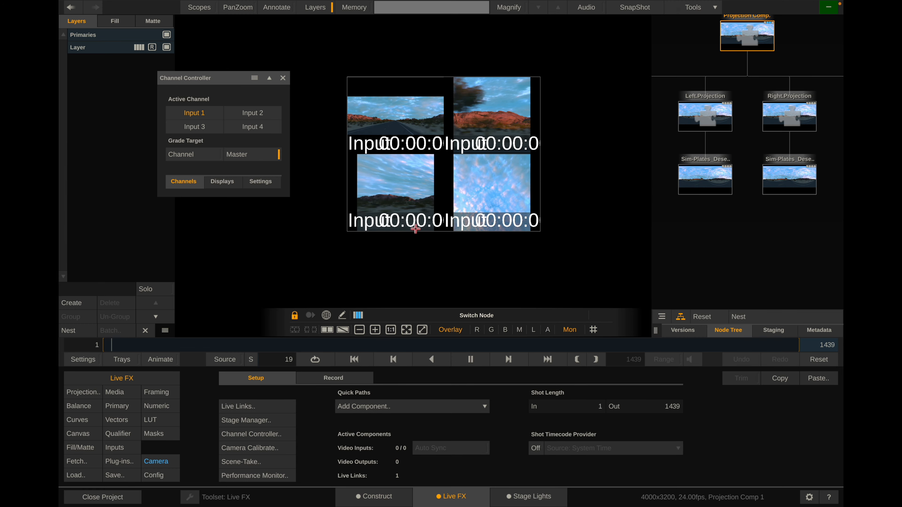
Open the Stage Manager for the four-wall composition and set the Channel Controller's primary display to Active Channel.
right_click(411, 111)
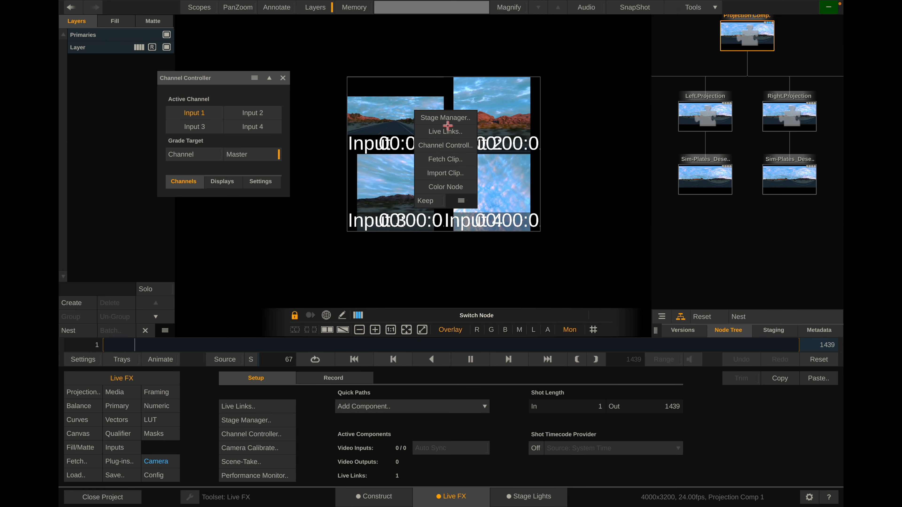
left_click(431, 117)
left_click_drag(540, 248, 593, 275)
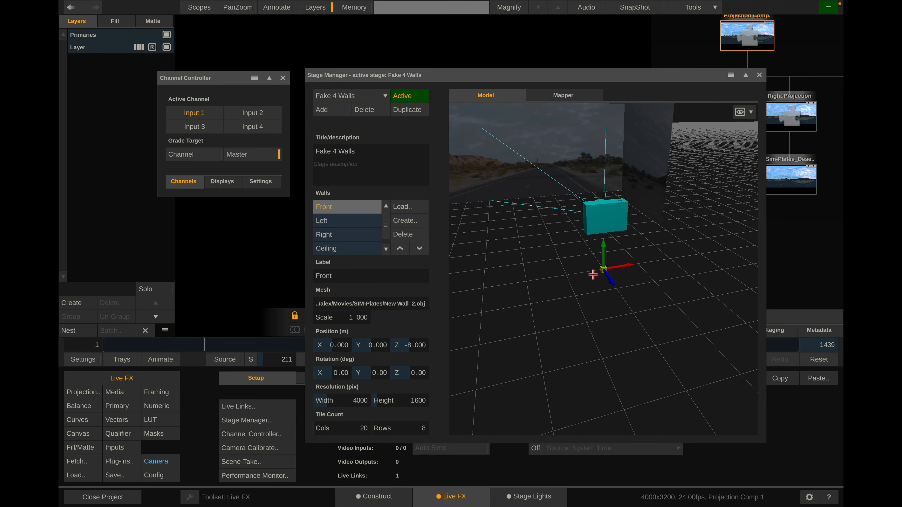
left_click(745, 76)
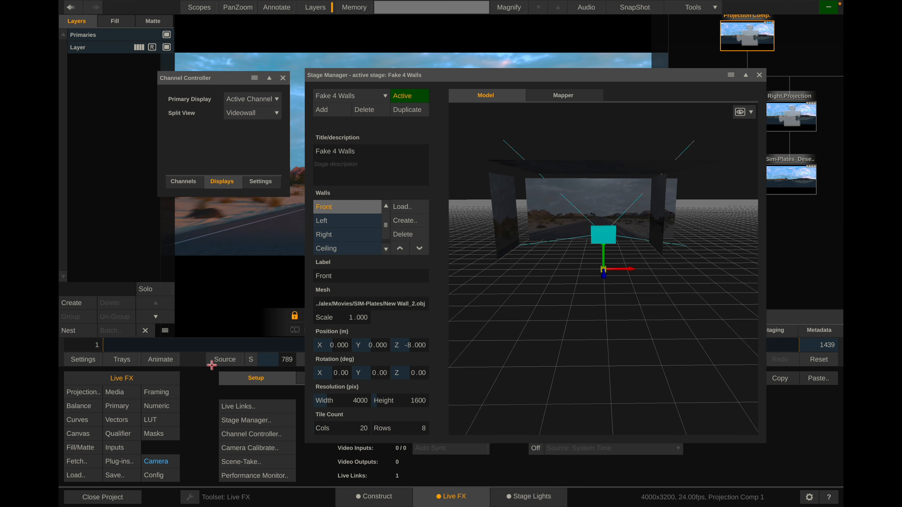
Move the Stage Manager clear of the camera parameters and set the shot camera's Z tracker offset to about -4.986.
left_click(153, 462)
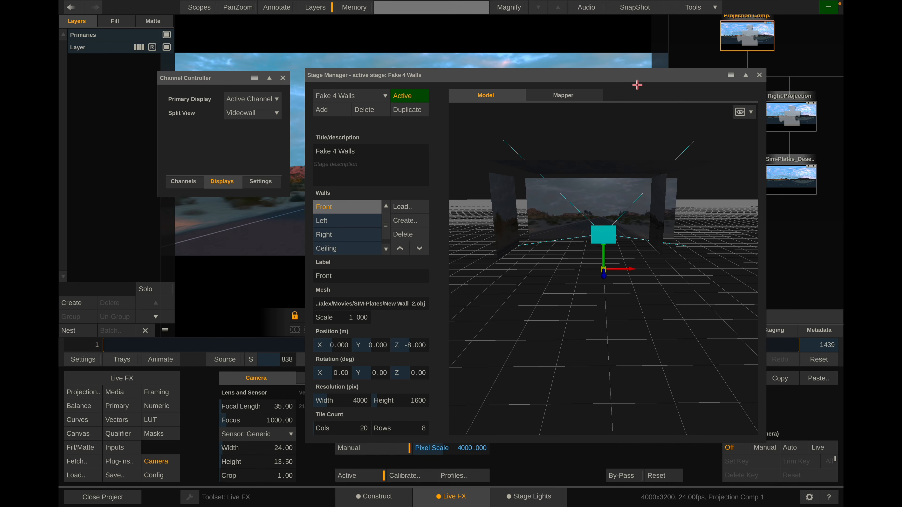
left_click_drag(636, 75, 545, 24)
left_click_drag(587, 434, 532, 482)
scroll(476, 156, "up", 5)
left_click_drag(482, 153, 525, 183)
scroll(503, 159, "down", 3)
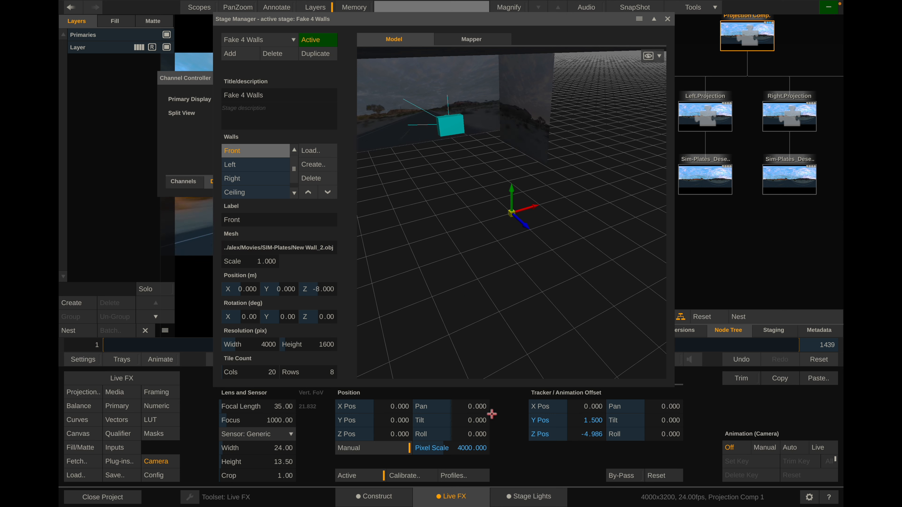
Set the shot camera's tracker offsets to about -15.179 for Pan, 1.781 for Y and -3.670 for Z.
left_click_drag(655, 404, 450, 363)
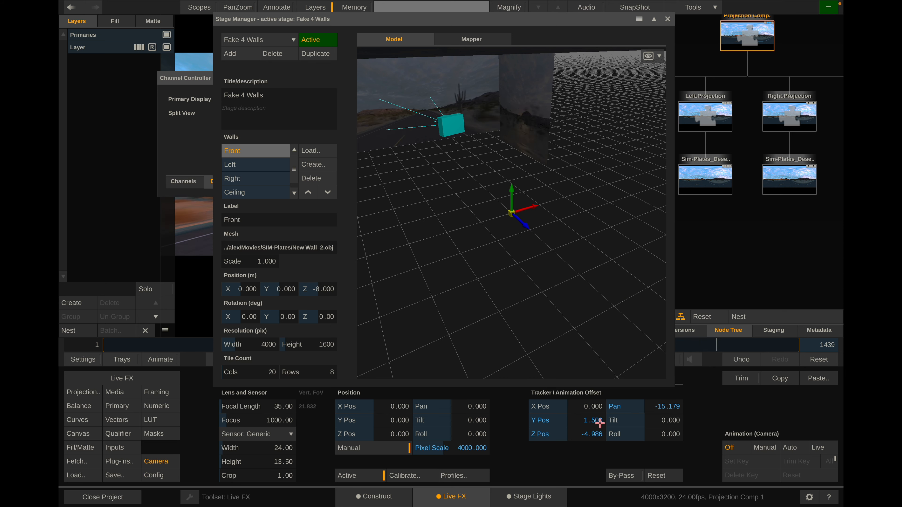
left_click_drag(600, 423, 399, 170)
left_click_drag(591, 437, 589, 391)
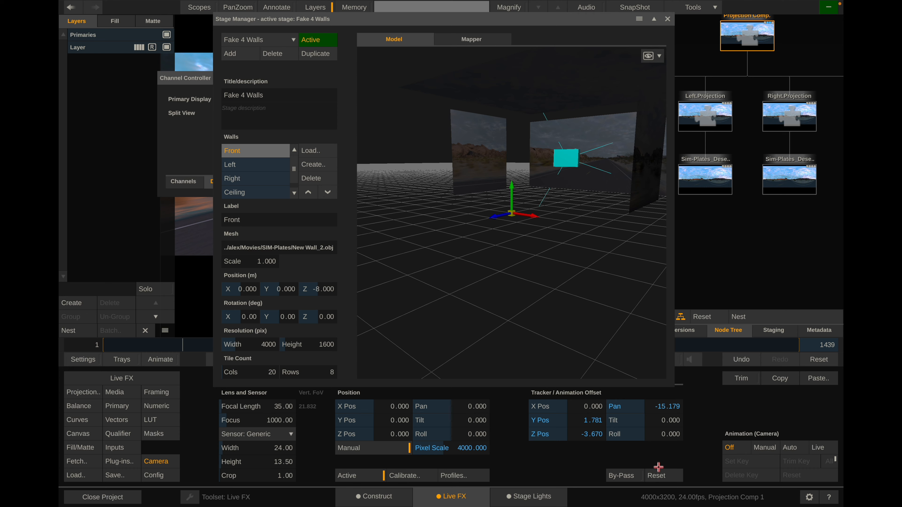
Set the shot camera's Z tracker offset to about -0.130, orbit to check the stage model, and close the Stage Manager and Channel Controller.
left_click_drag(588, 438, 601, 498)
middle_click_drag(467, 310, 510, 278)
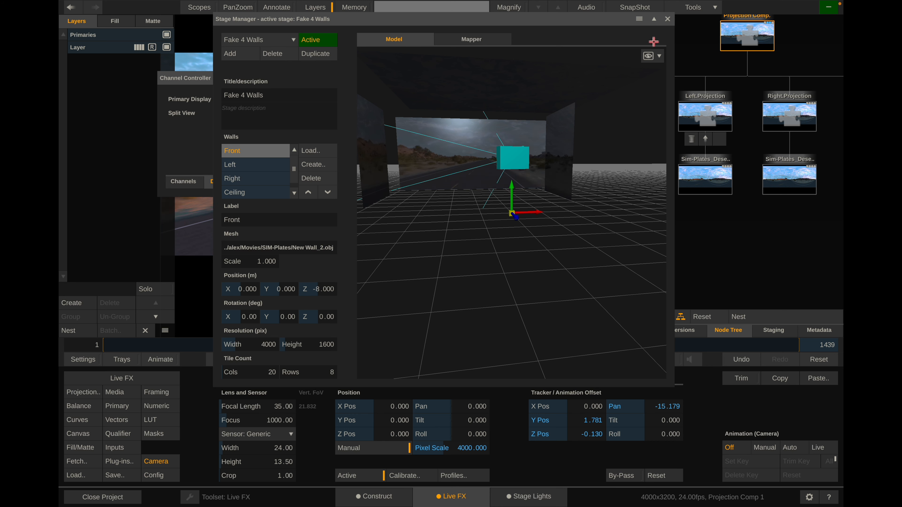
left_click(654, 22)
left_click(666, 20)
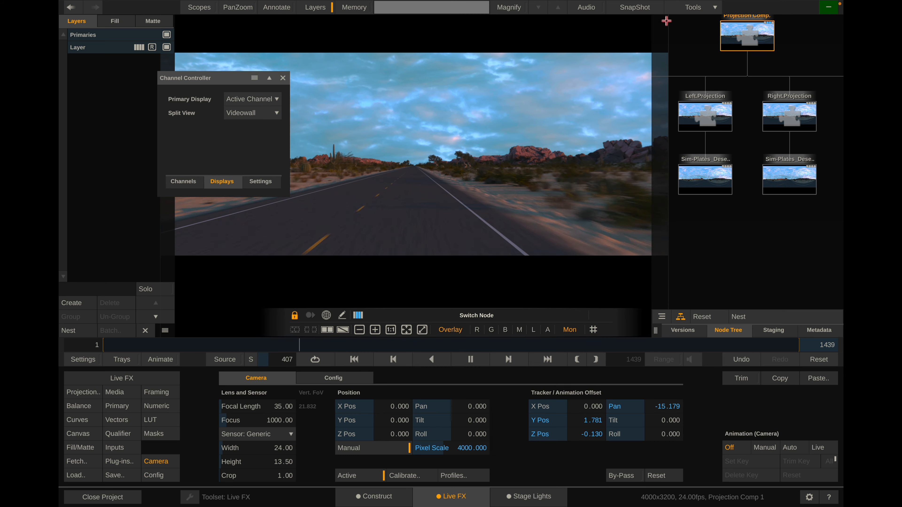
left_click(282, 78)
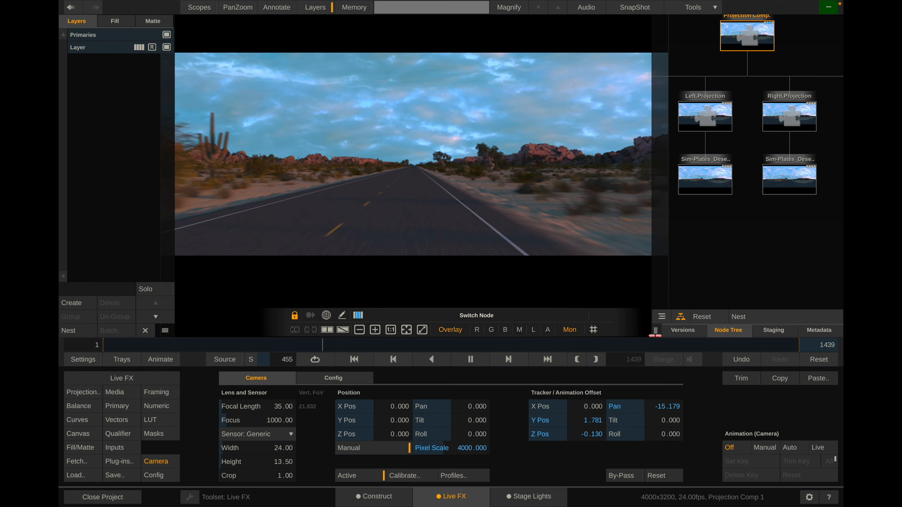
Widen the node tree area and bring the Projection Comp. node and its wall projection nodes into view.
left_click_drag(655, 336, 600, 315)
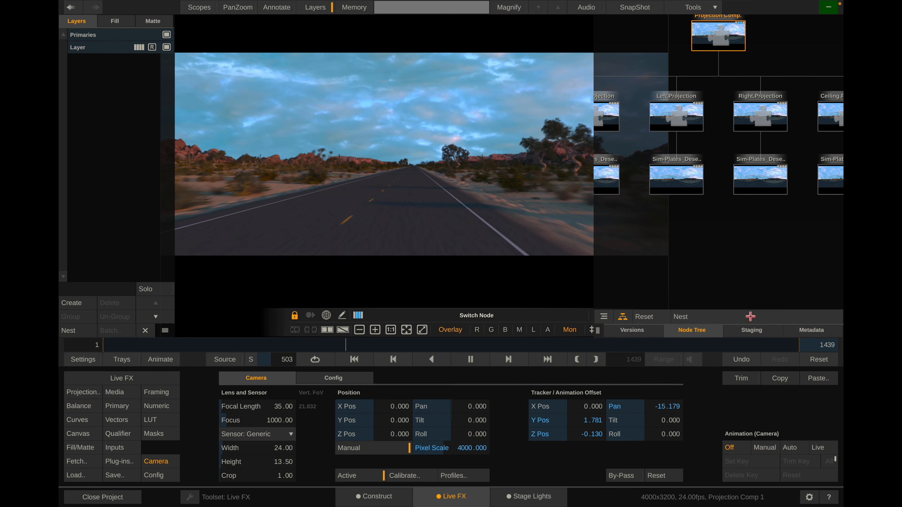
left_click_drag(724, 223, 788, 252)
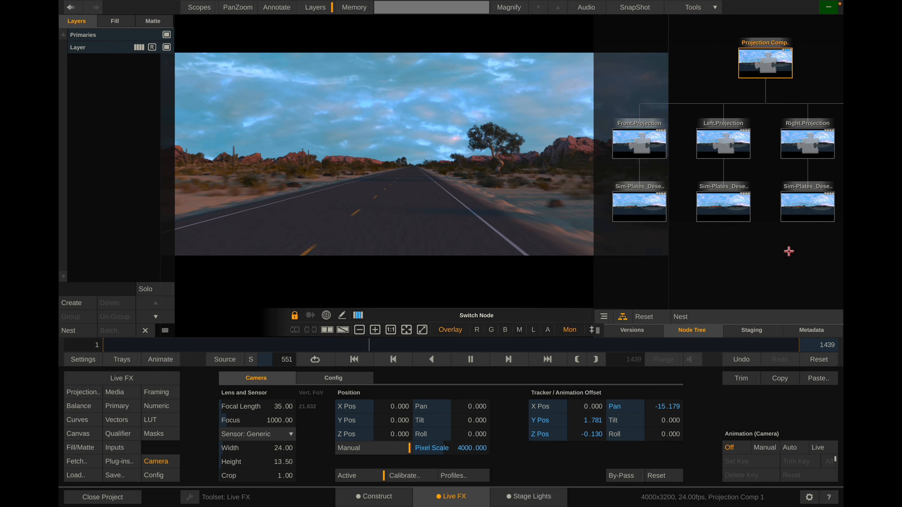
left_click_drag(748, 230, 795, 248)
Examine the Front, Left, Right and Ceiling projection nodes feeding the composition, and reselect the Projection Comp. node.
left_click(699, 128)
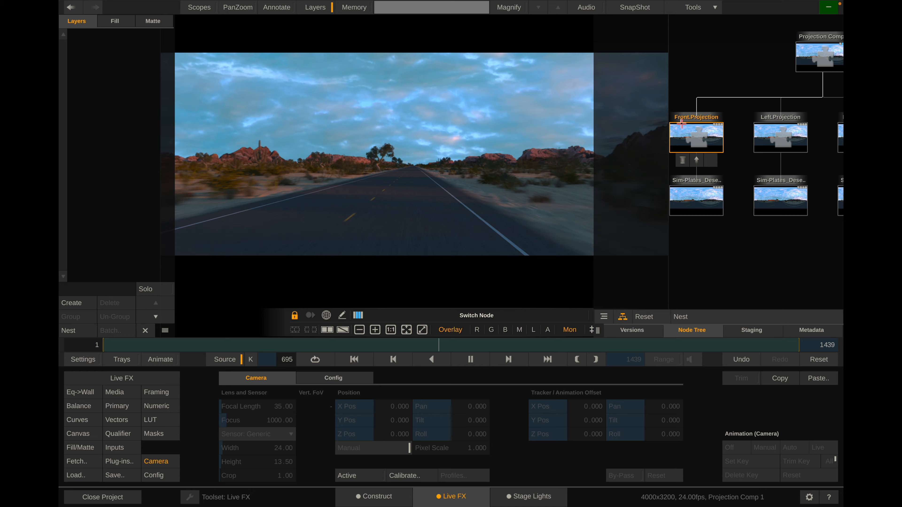
left_click(781, 137)
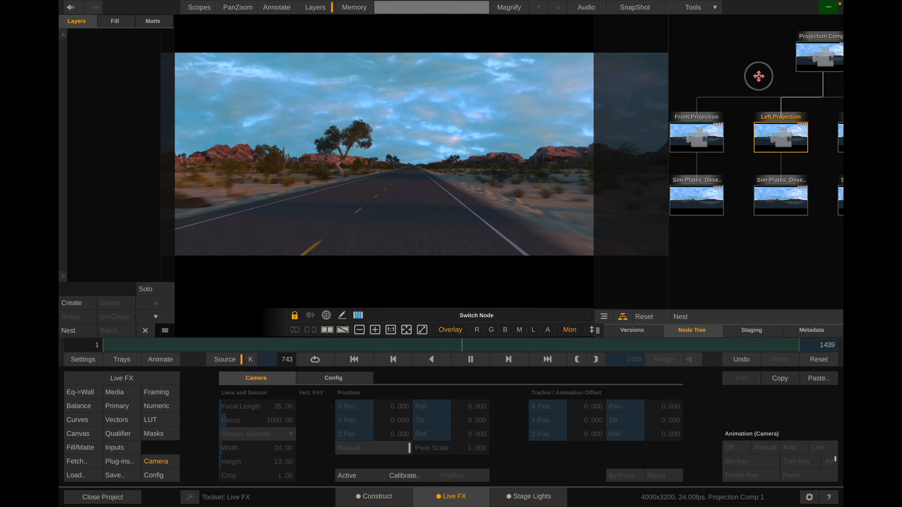
left_click_drag(759, 75, 690, 75)
left_click(804, 145)
left_click_drag(820, 56, 743, 57)
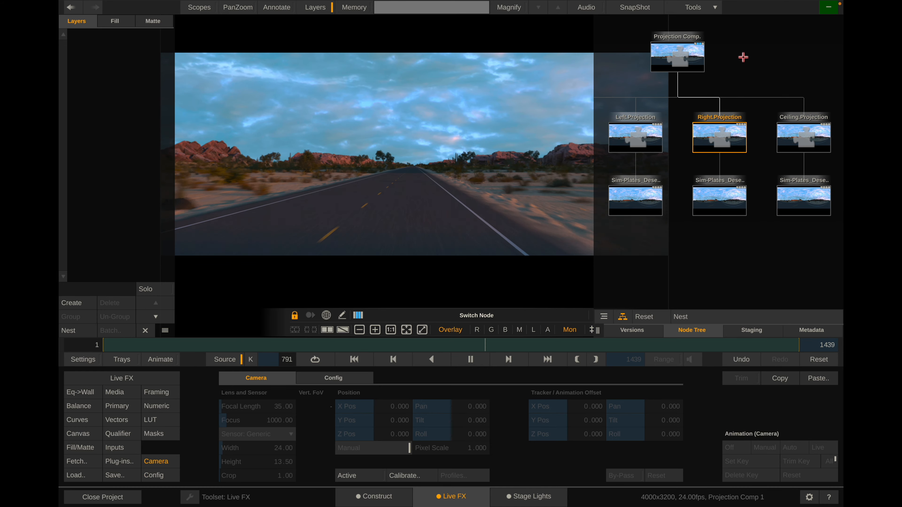
left_click(791, 136)
left_click_drag(780, 80, 832, 80)
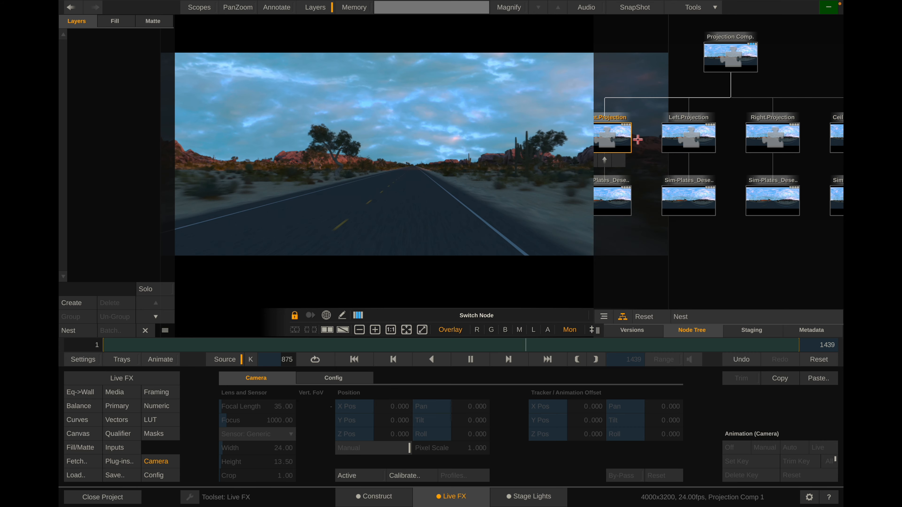
left_click(779, 141)
left_click(671, 136)
left_click_drag(802, 84, 745, 84)
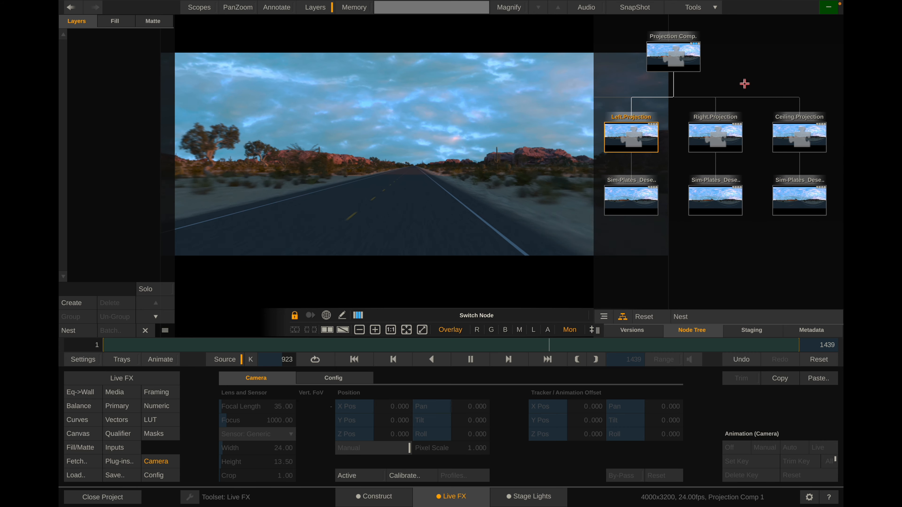
left_click(795, 138)
left_click(672, 61)
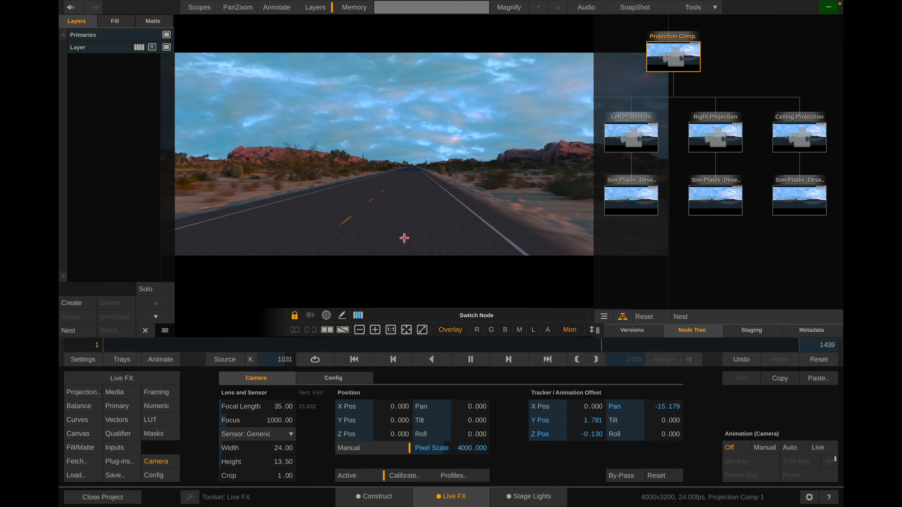
Review the composition's LED Wall Projection settings alongside the Ceiling projection's wall settings, and return to the composition node.
left_click(305, 325)
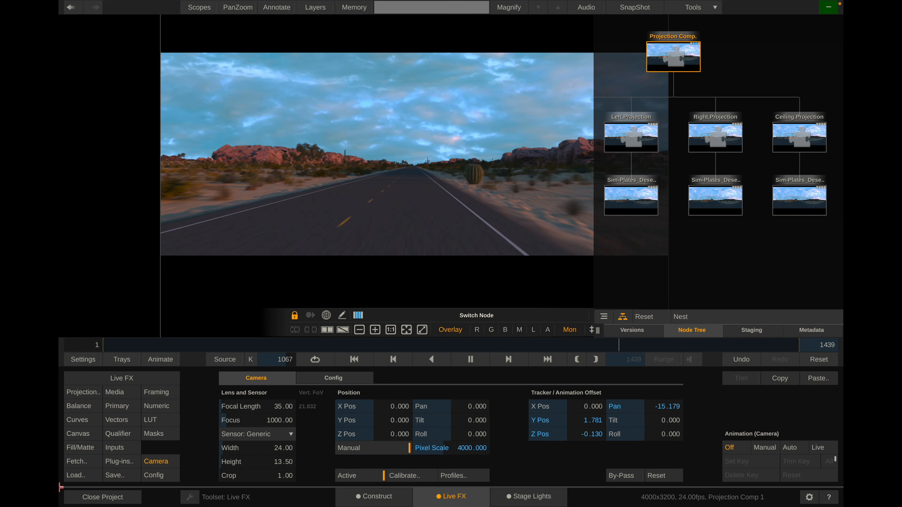
left_click(95, 391)
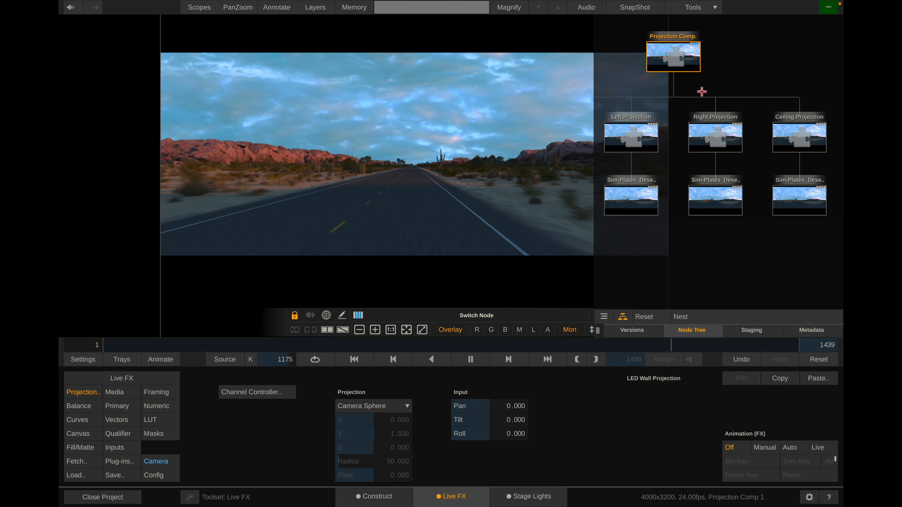
left_click_drag(702, 92, 783, 81)
left_click_drag(812, 48, 768, 48)
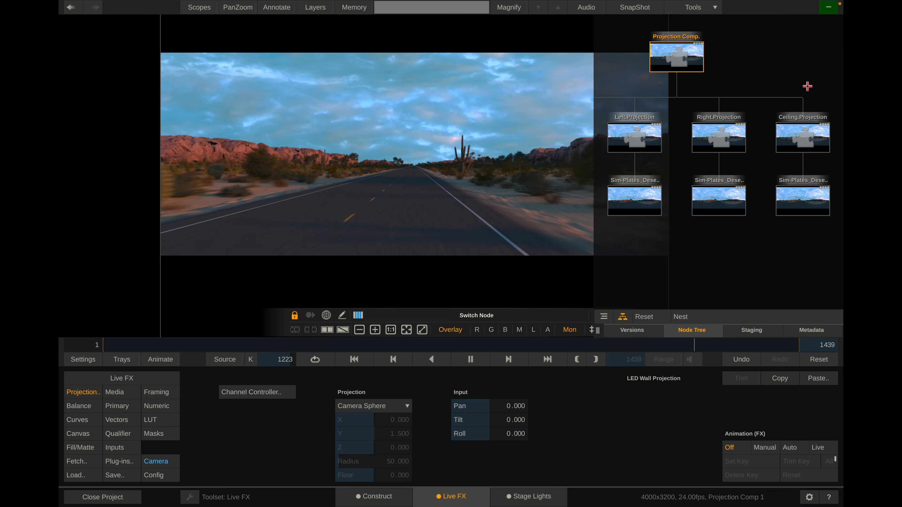
left_click(811, 125)
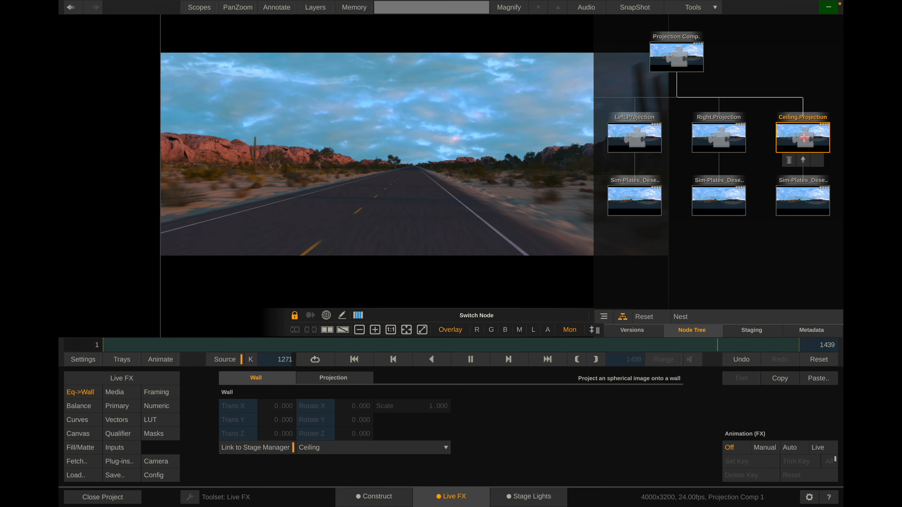
left_click(676, 62)
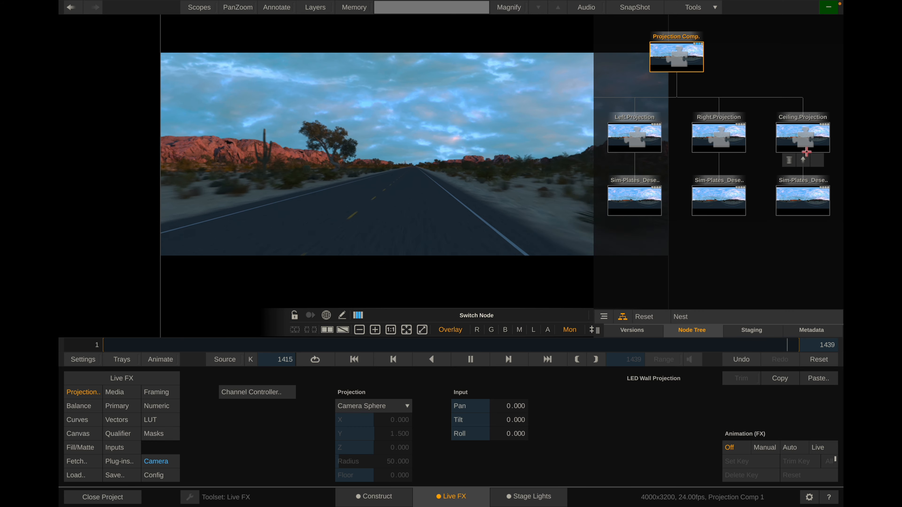
View the Ceiling projection's processed output, inspect the source plate beneath it, and return to the composition.
left_click(805, 144)
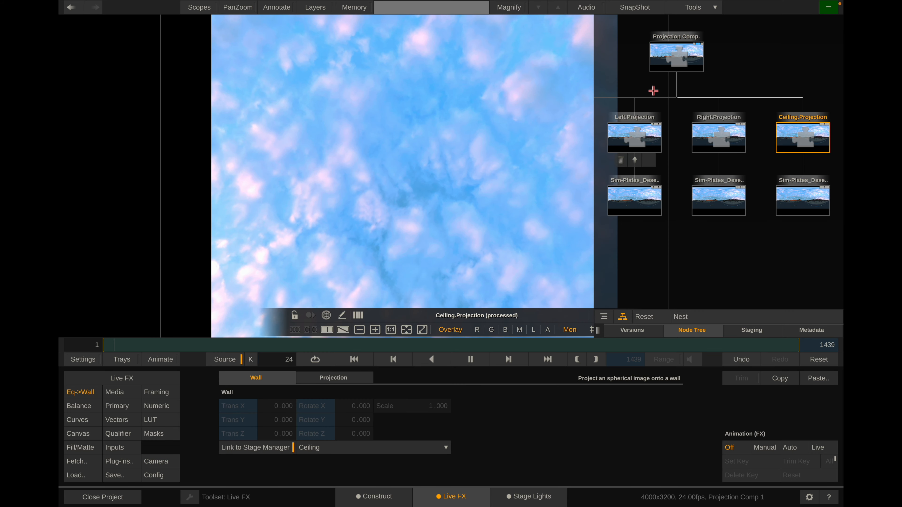
left_click(677, 57)
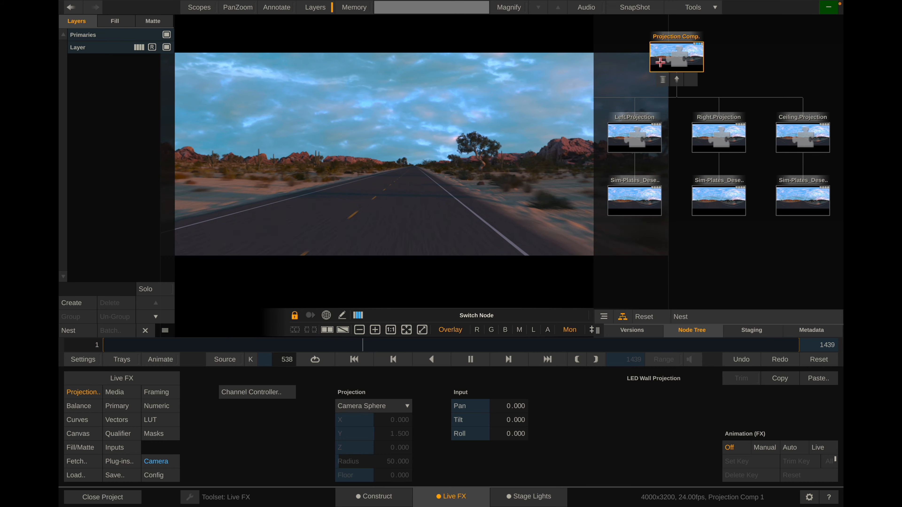
left_click(802, 201)
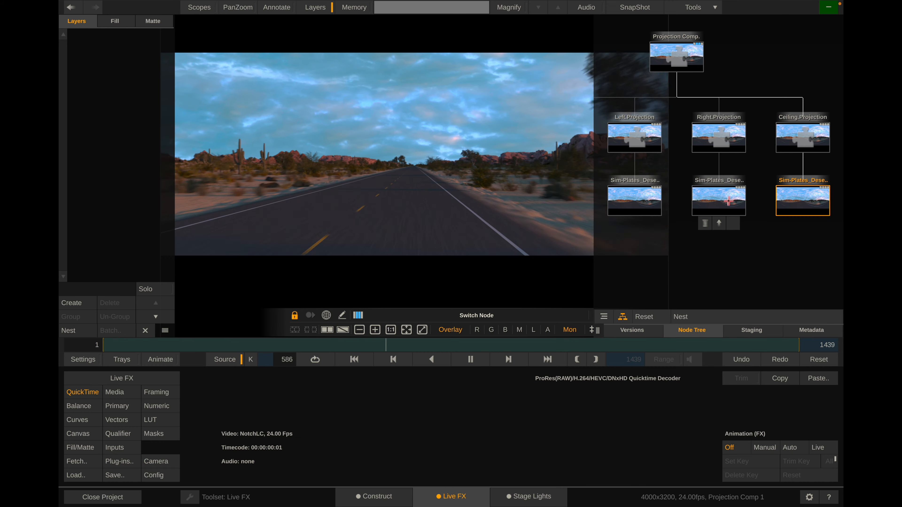
left_click(694, 65)
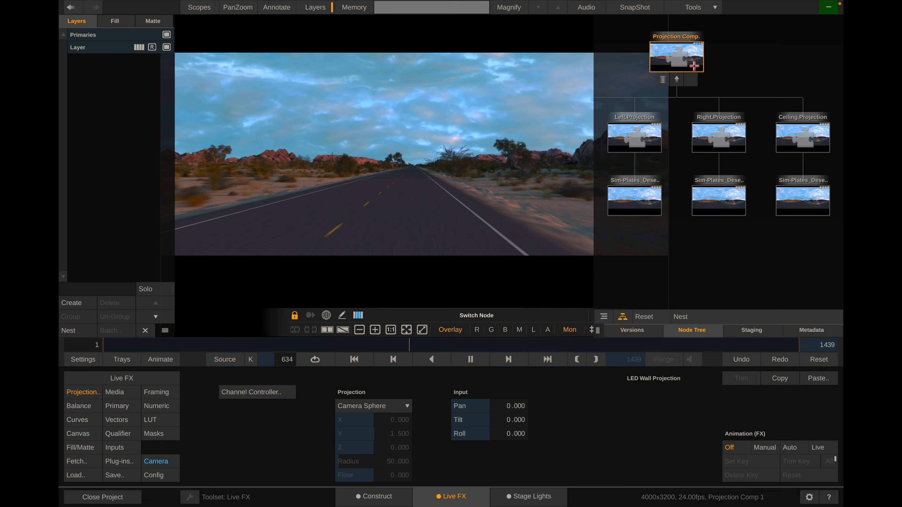
Examine the Ceiling projection node's Wall and Projection settings, its shot camera link, and its Camera parameters.
left_click(800, 133)
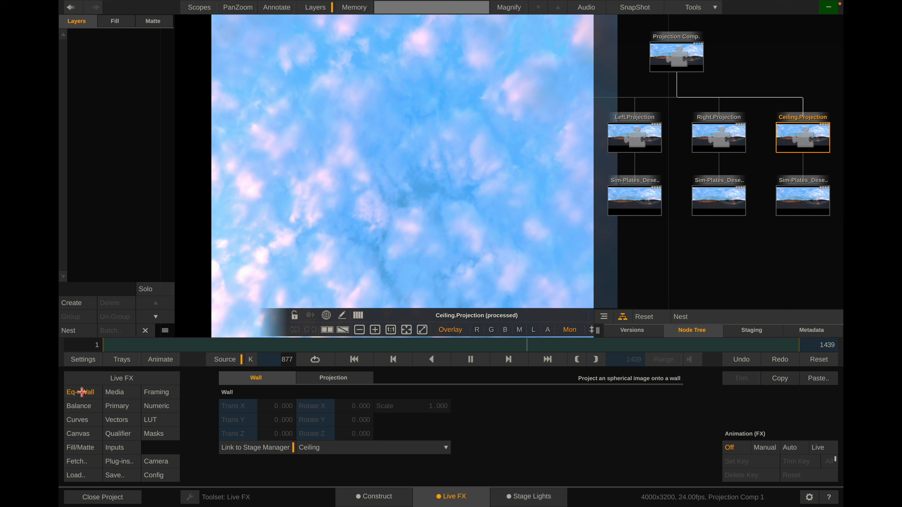
left_click(337, 378)
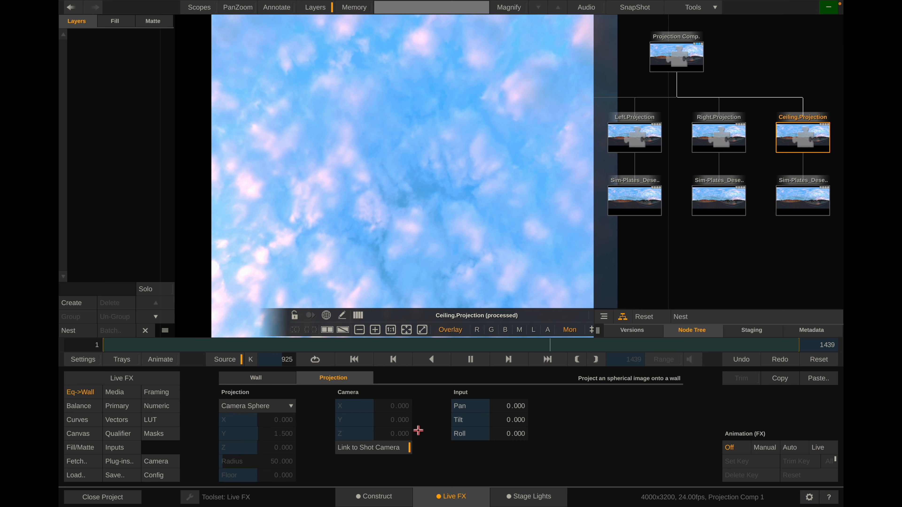
left_click(269, 382)
left_click(330, 378)
left_click(395, 448)
left_click(167, 464)
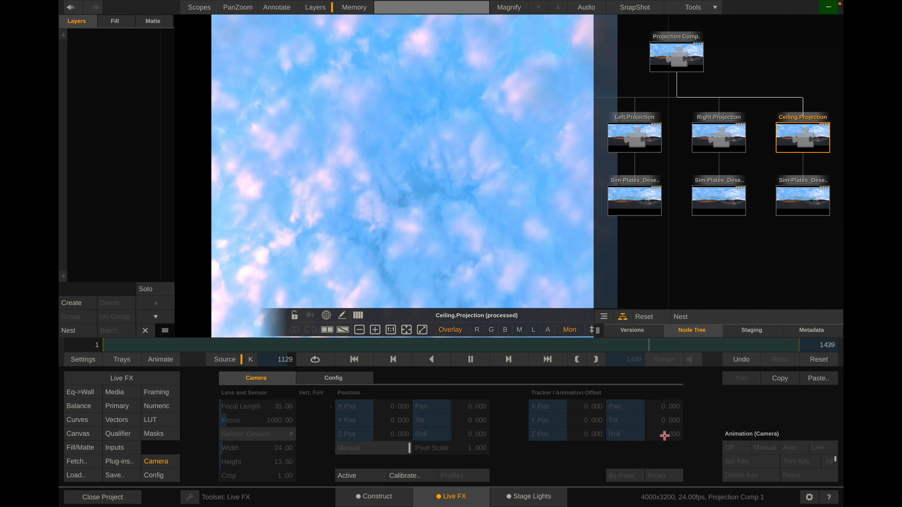
Bring back the Stage Manager for the composition, lock the viewer on its output, and select the Ceiling projection node.
left_click(683, 62)
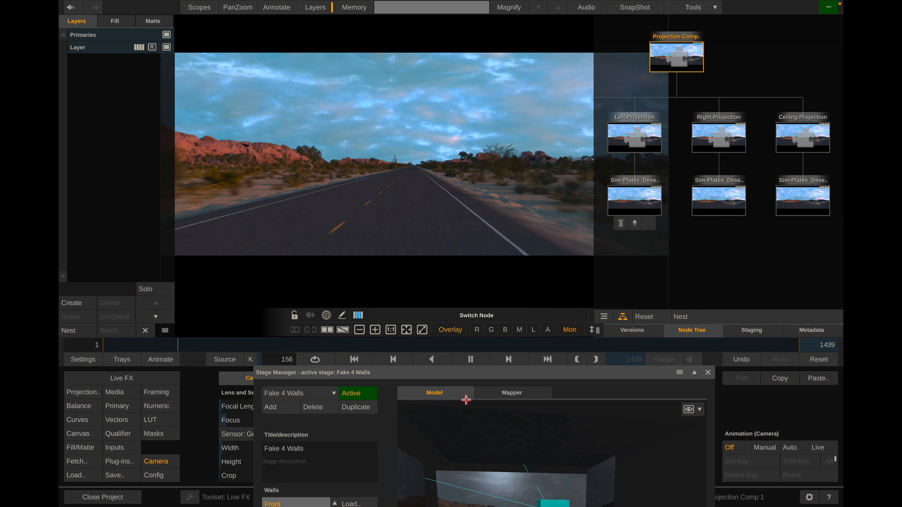
left_click(295, 316)
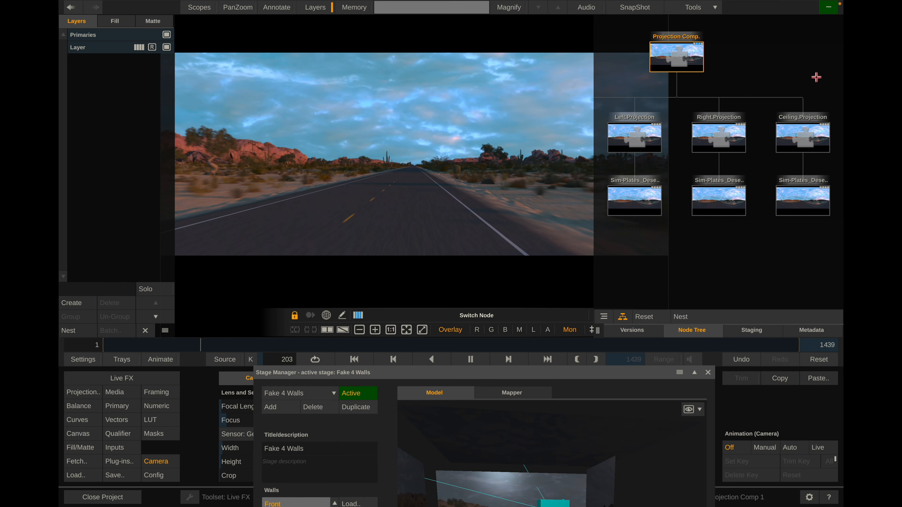
left_click(803, 137)
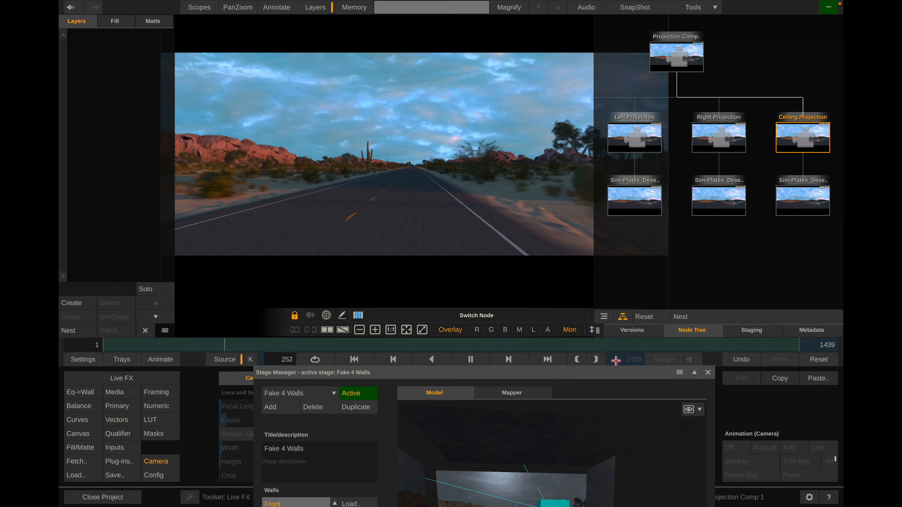
Move the Stage Manager clear of the camera parameters and set the composition's shot camera Z tracker offset to about 0.374.
left_click_drag(590, 374, 534, 77)
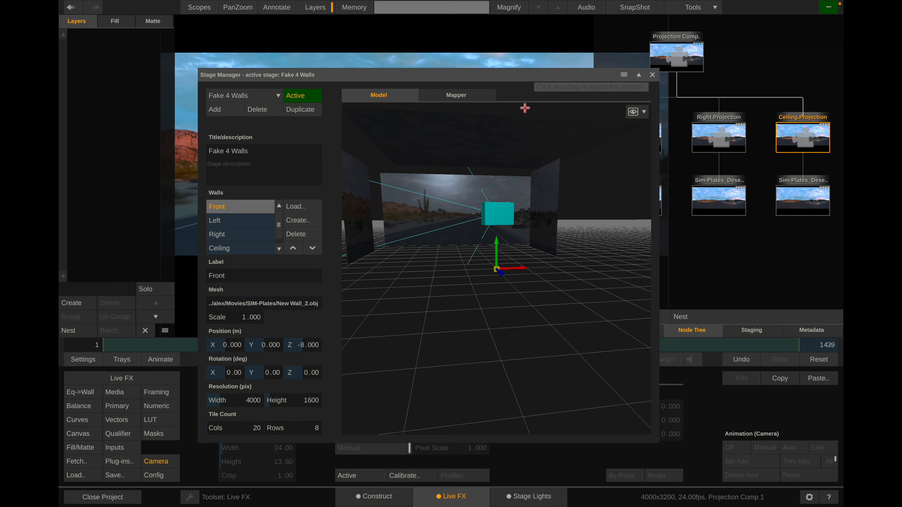
left_click_drag(525, 108, 521, 21)
scroll(526, 184, "up", 3)
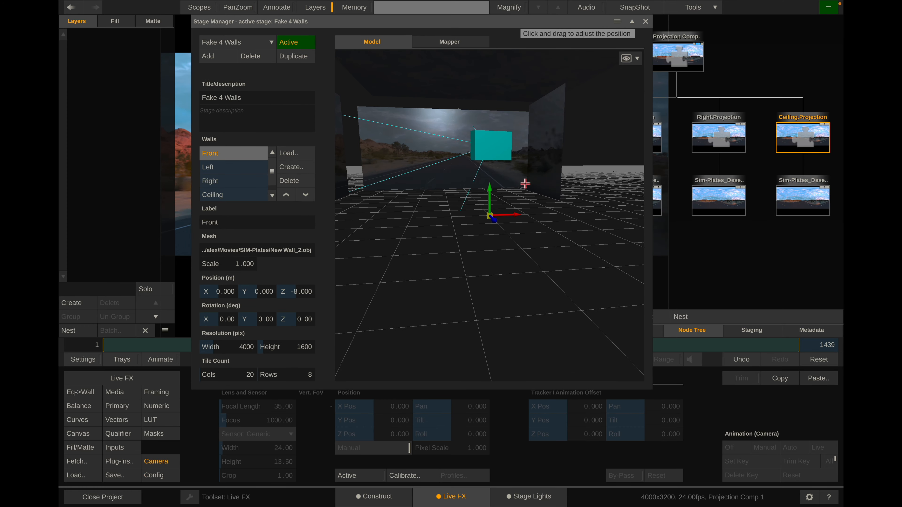
left_click_drag(525, 184, 686, 151)
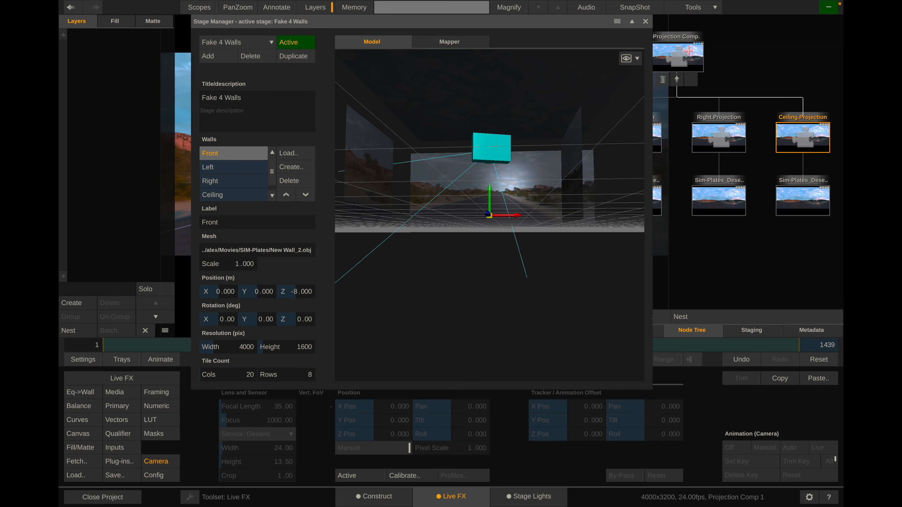
left_click(679, 67)
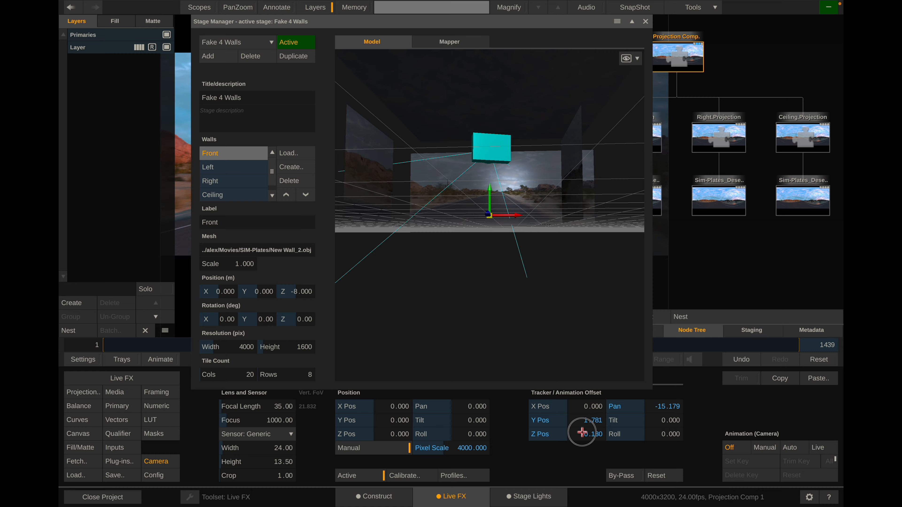
mouse_move(582, 433)
left_mouse_down()
mouse_move(632, 465)
mouse_move(594, 435)
mouse_move(573, 497)
mouse_move(589, 480)
mouse_move(599, 487)
mouse_move(619, 478)
mouse_move(588, 473)
mouse_move(594, 442)
mouse_move(602, 457)
mouse_move(576, 447)
left_mouse_up()
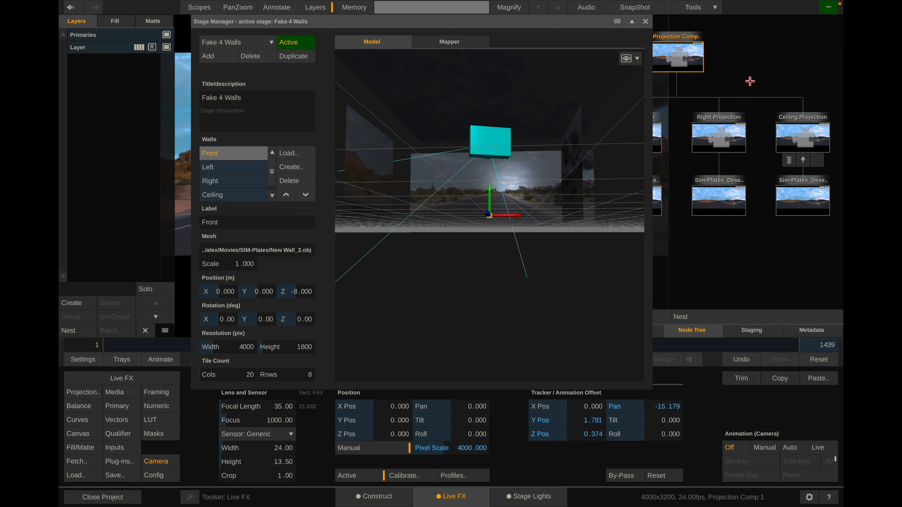
Disable Link to Shot Camera in the Ceiling projection's Projection settings, moving the Stage Manager aside.
left_click(798, 134)
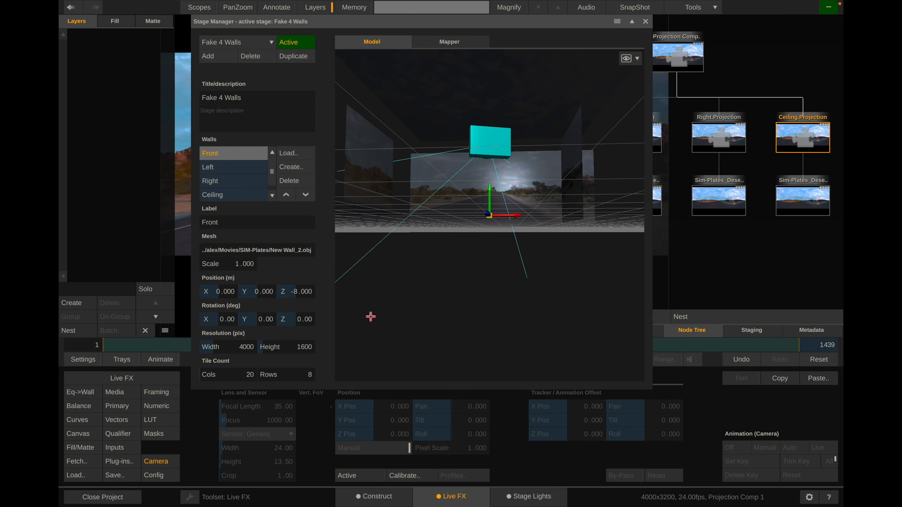
left_click_drag(470, 23, 651, 19)
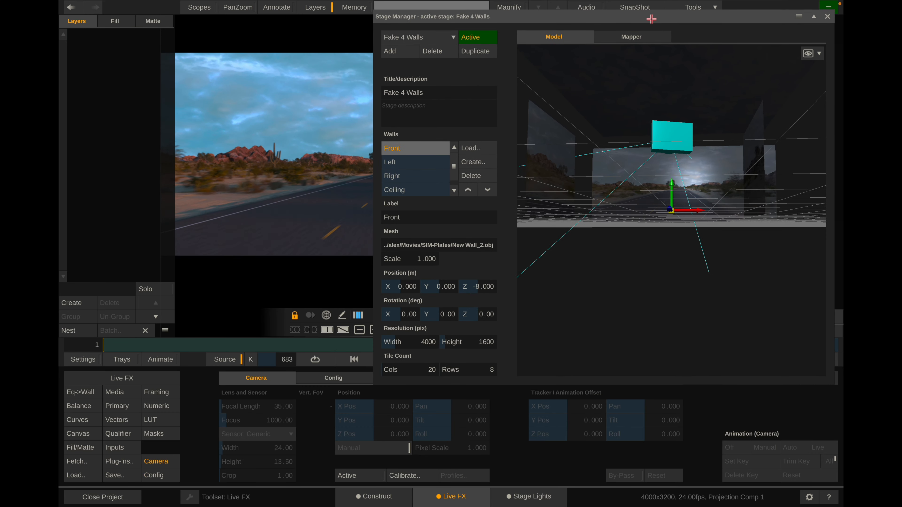
left_click(76, 391)
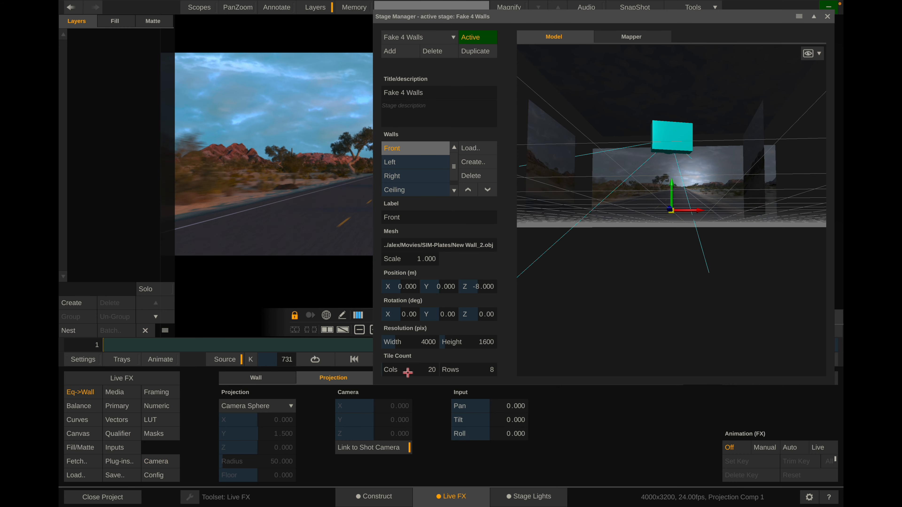
left_click(388, 449)
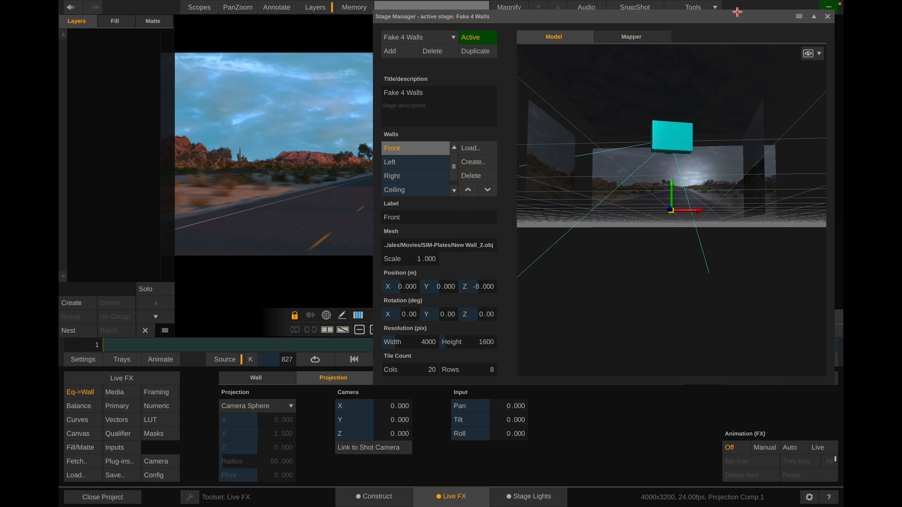
Set the composition's shot camera Z tracker offset to about -0.324 with the Stage Manager moved clear of the node tree.
left_click_drag(737, 12, 547, 12)
left_click(685, 67)
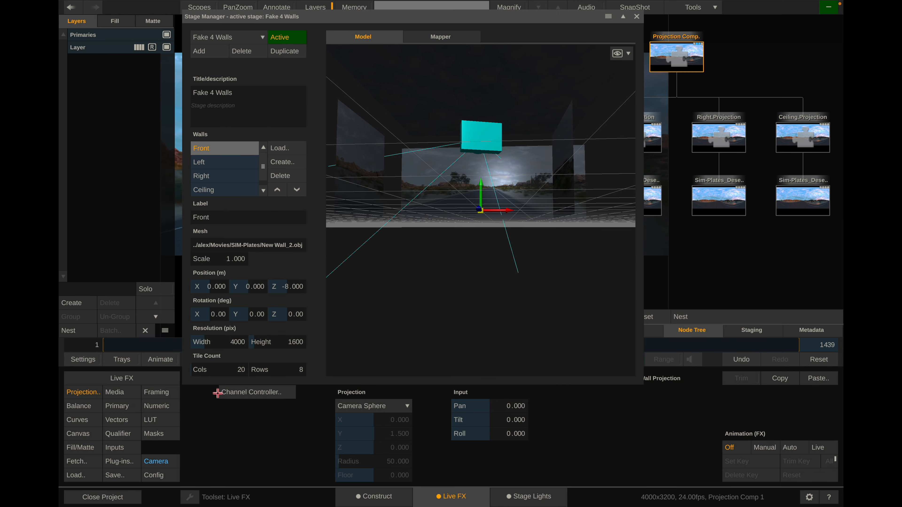
left_click(156, 461)
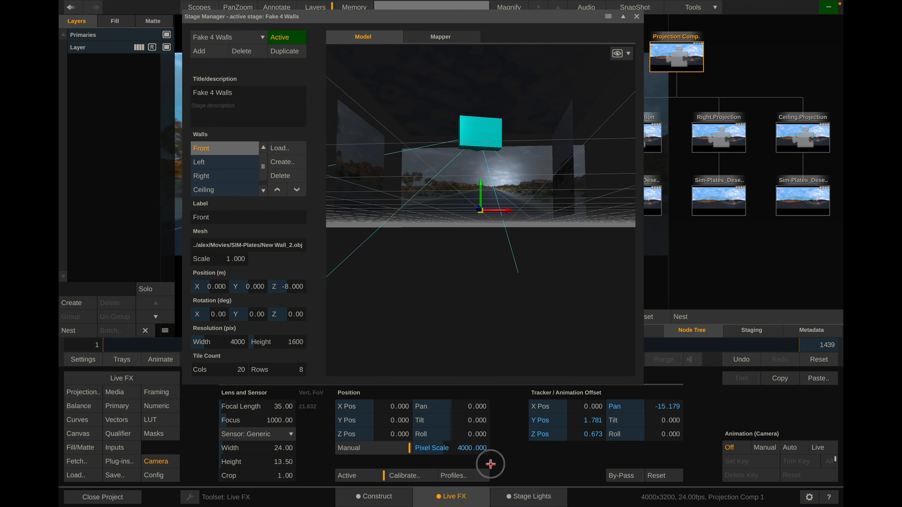
left_click_drag(506, 477, 650, 315)
mouse_move(508, 99)
left_mouse_down()
mouse_move(472, 143)
mouse_move(491, 104)
left_mouse_up()
left_click_drag(533, 434, 627, 434)
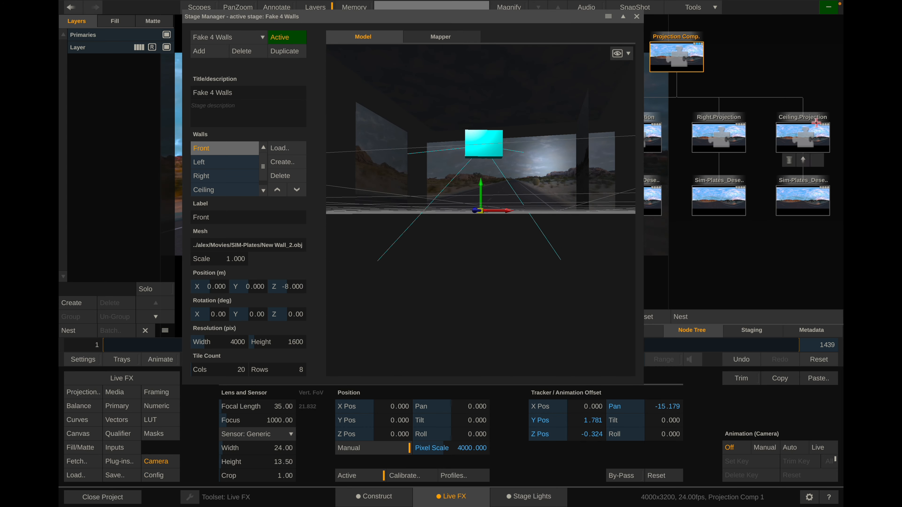
Rotate the Ceiling projection's input to a pan of about -244.3, a tilt of about 128.8 and a roll of about 145.8.
left_click(801, 137)
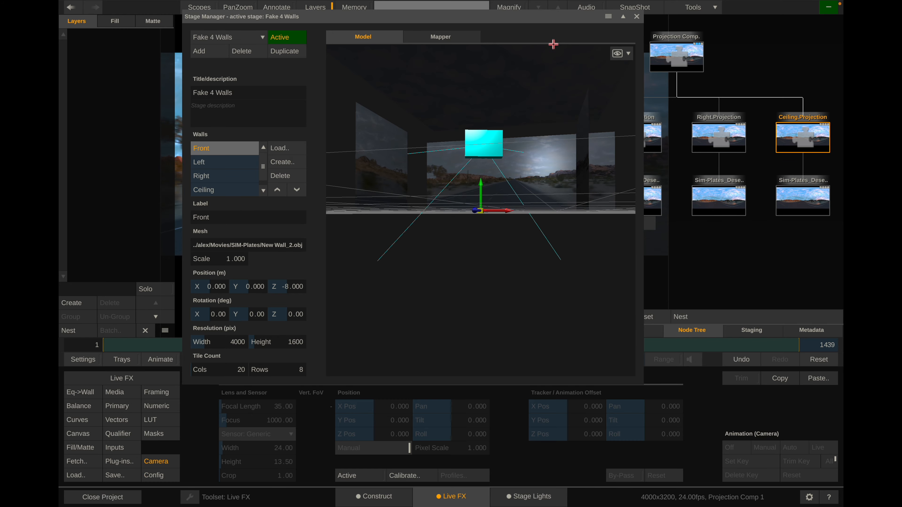
left_click_drag(502, 24, 646, 10)
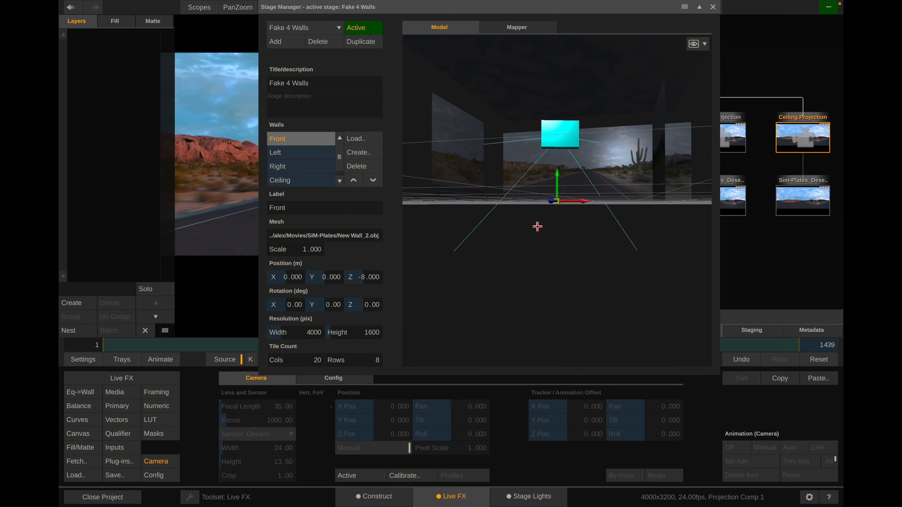
left_click(85, 392)
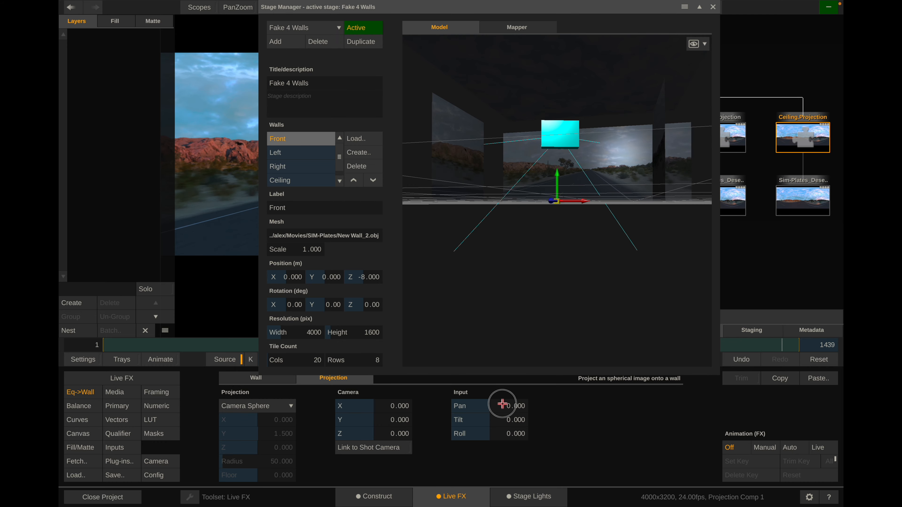
left_click_drag(500, 357, 477, 363)
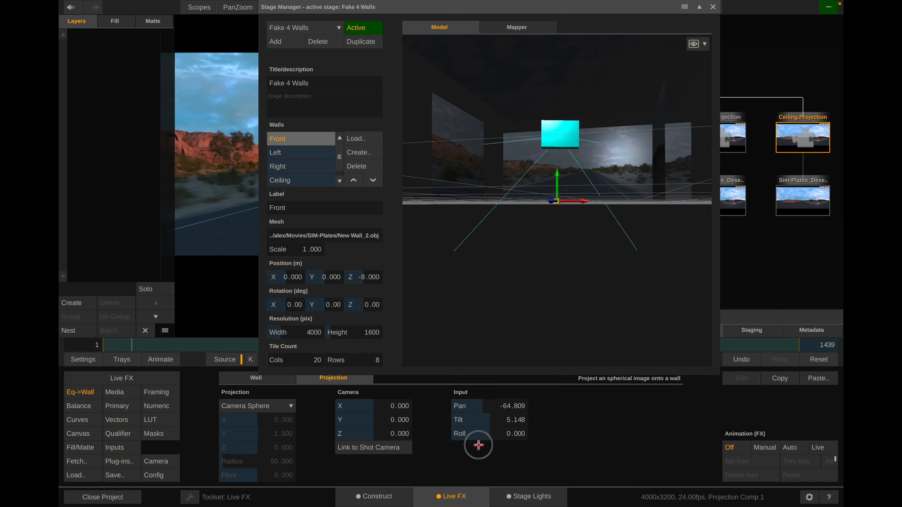
left_click_drag(478, 401, 558, 357)
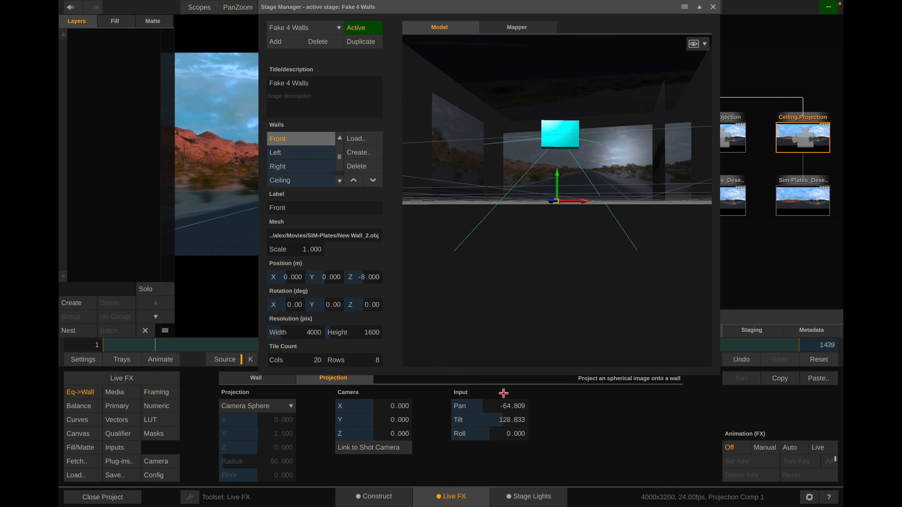
left_click_drag(462, 421, 566, 421)
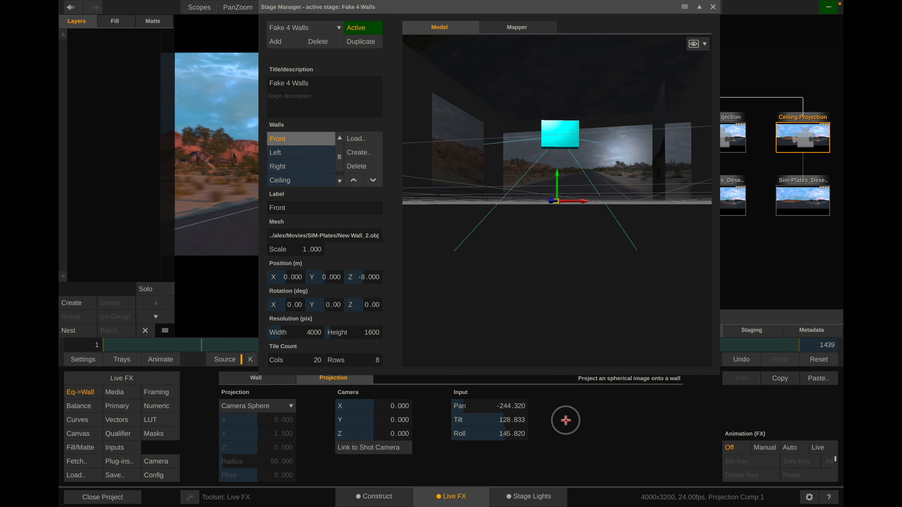
right_click(506, 432)
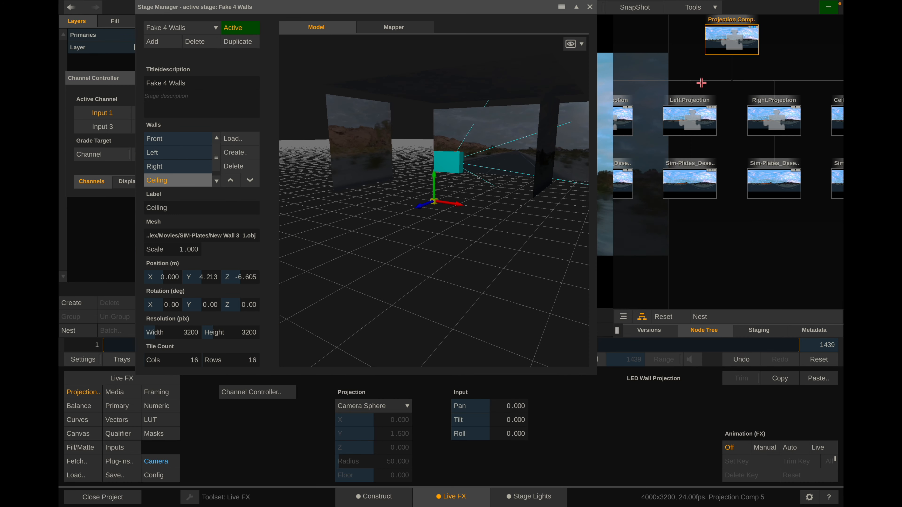
Try an input pan of about -3.46 on the whole composition, then reset the pan to 0.
mouse_move(726, 43)
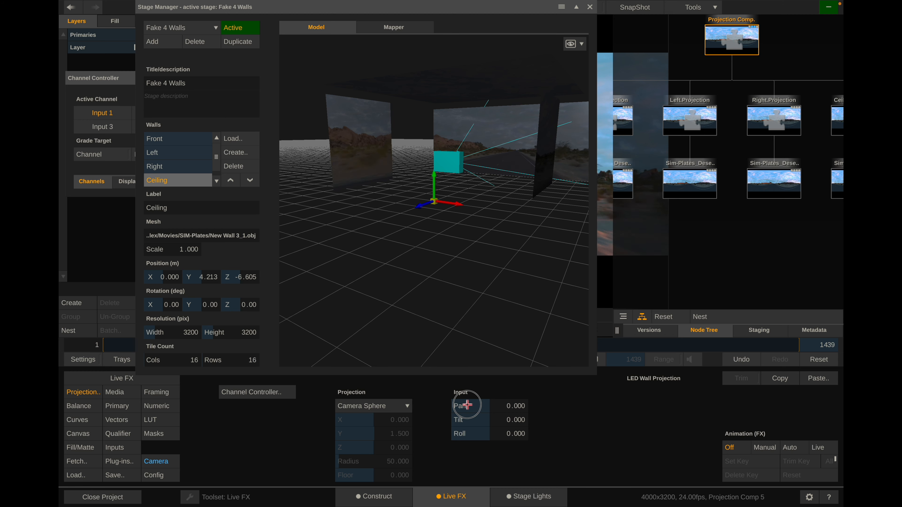
left_click_drag(467, 404, 502, 390)
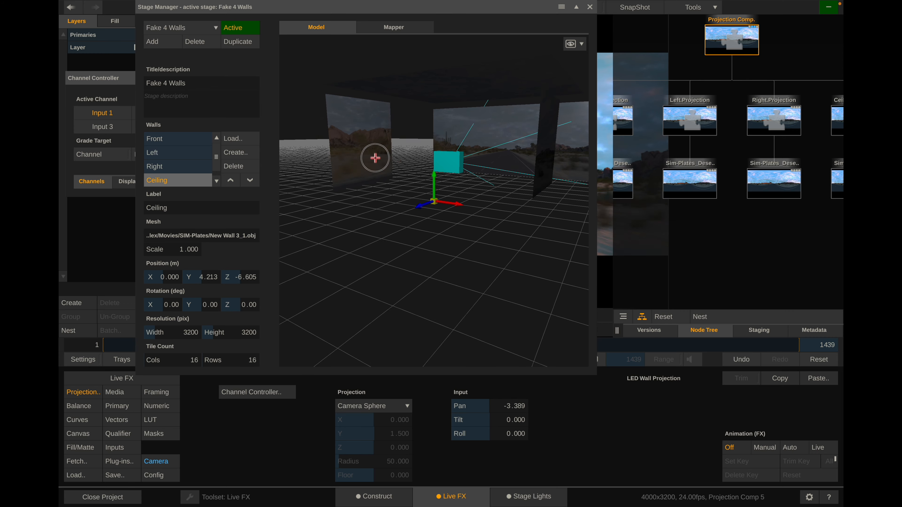
left_click_drag(375, 158, 394, 203)
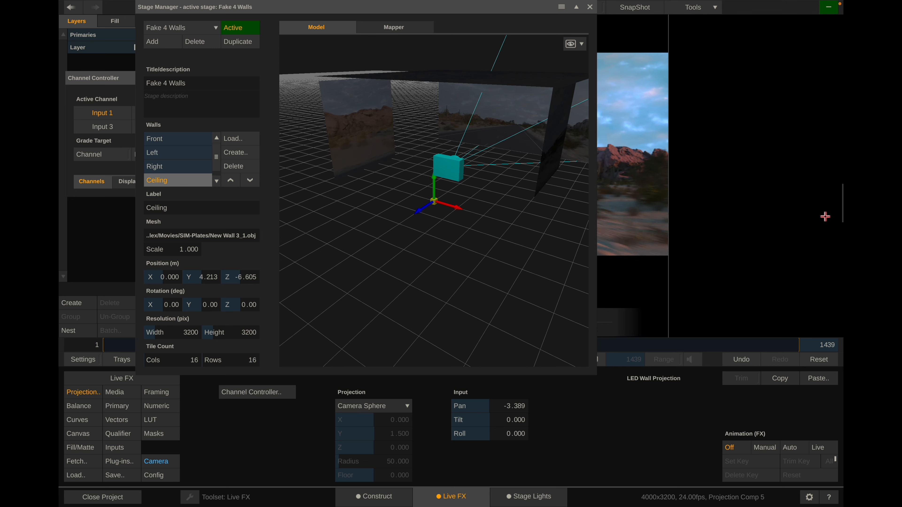
left_click(838, 200)
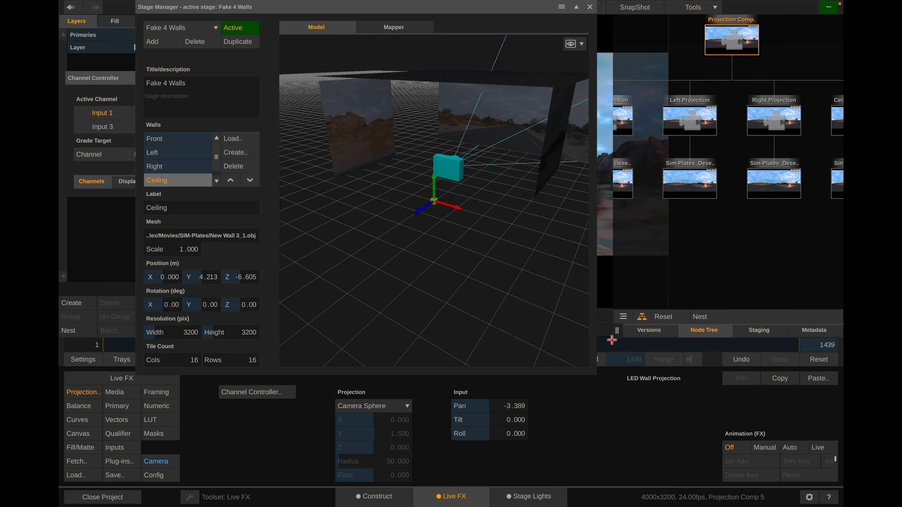
left_click_drag(615, 333, 599, 333)
left_click_drag(656, 258, 695, 280)
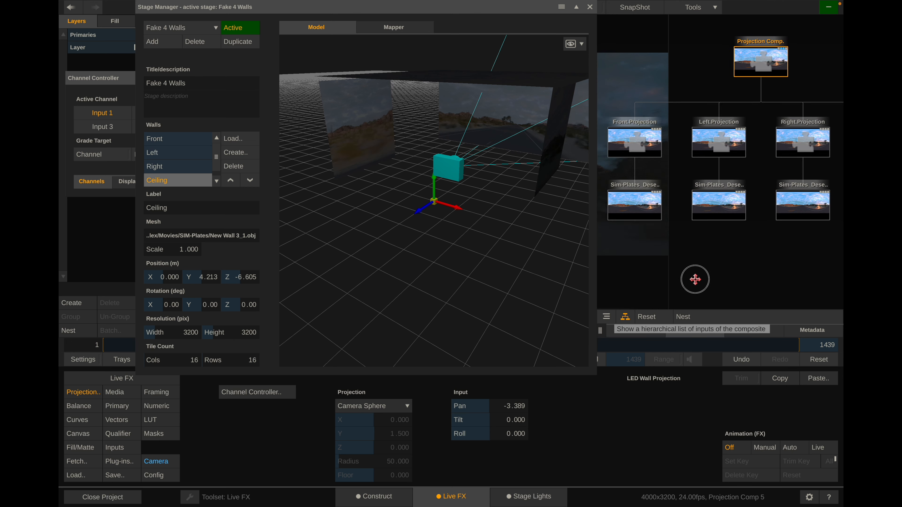
mouse_move(638, 138)
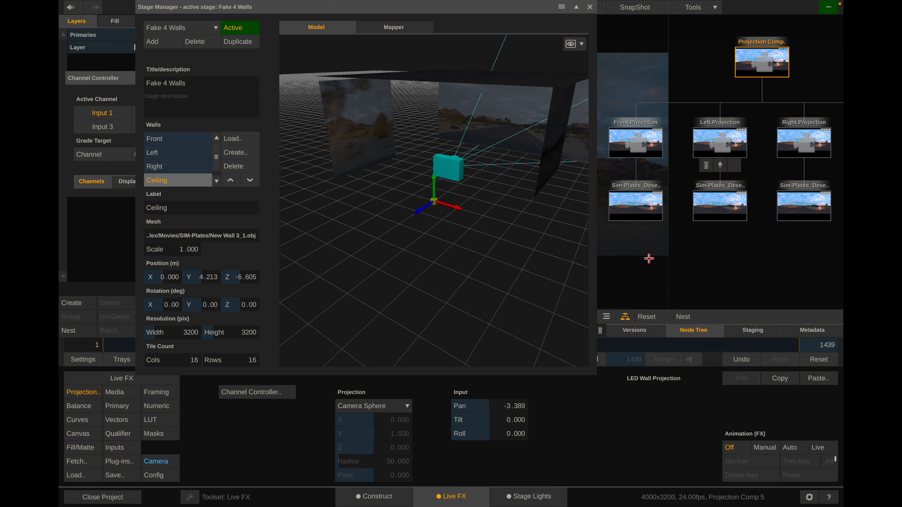
mouse_move(489, 407)
left_mouse_down()
mouse_move(522, 416)
mouse_move(504, 396)
mouse_move(488, 420)
mouse_move(478, 393)
left_mouse_up()
mouse_move(638, 131)
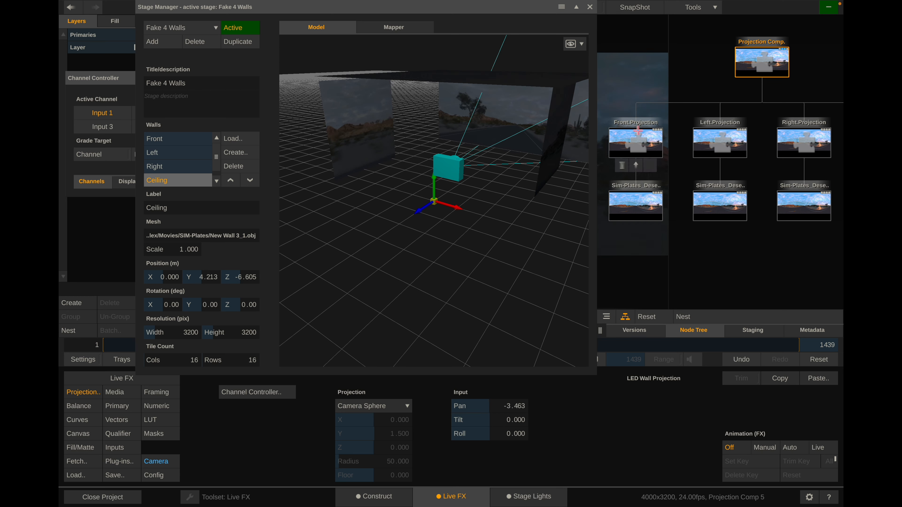
right_click(479, 406)
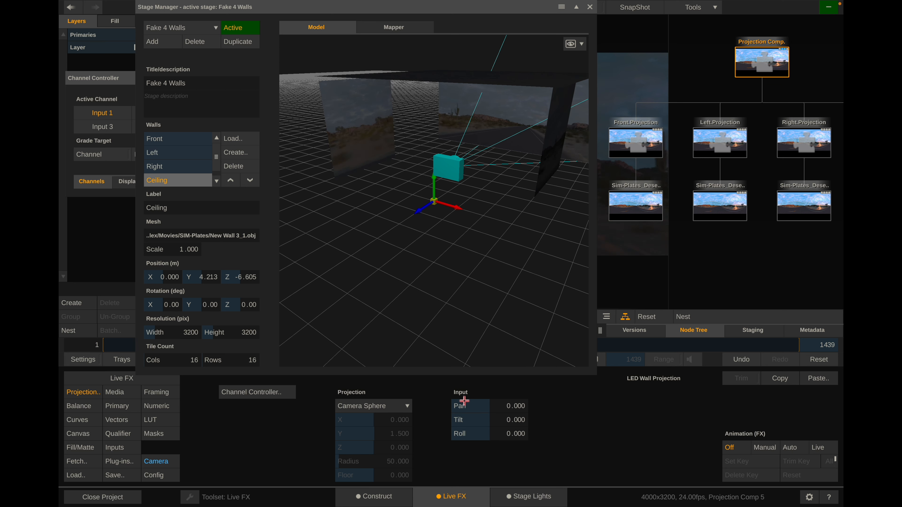
Make room for the node tree beside the Stage Manager and inspect the Projection settings of the Front, Left and Right projections.
left_click_drag(117, 91, 590, 196)
left_click(670, 192)
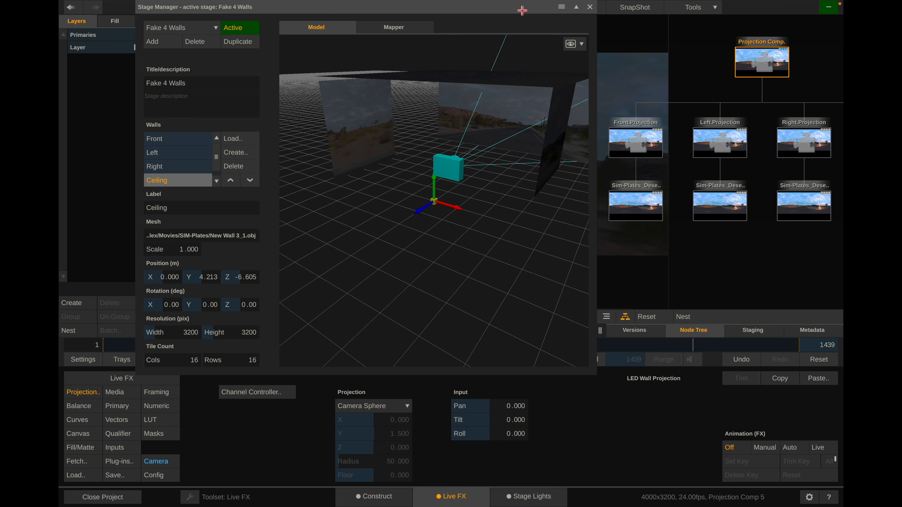
left_click_drag(519, 10, 469, 12)
left_click_drag(599, 330, 588, 331)
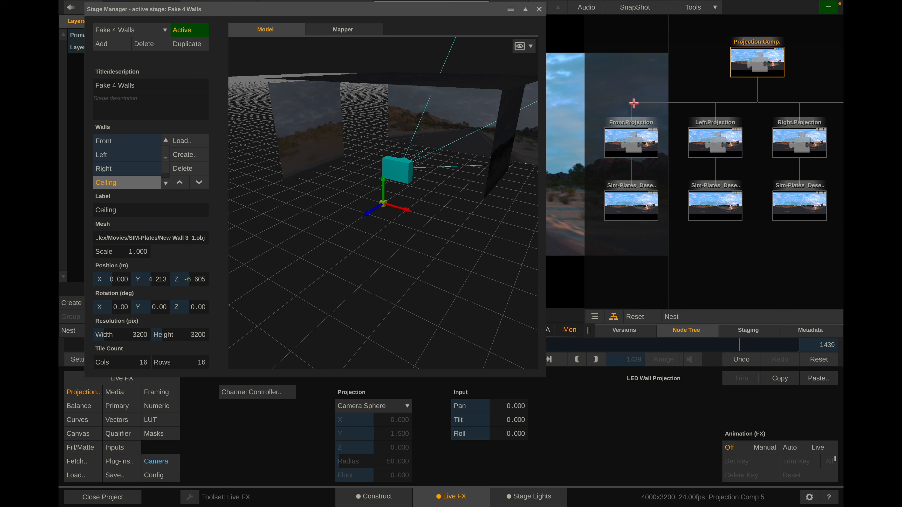
left_click(631, 133)
left_click(715, 139)
left_click(801, 138)
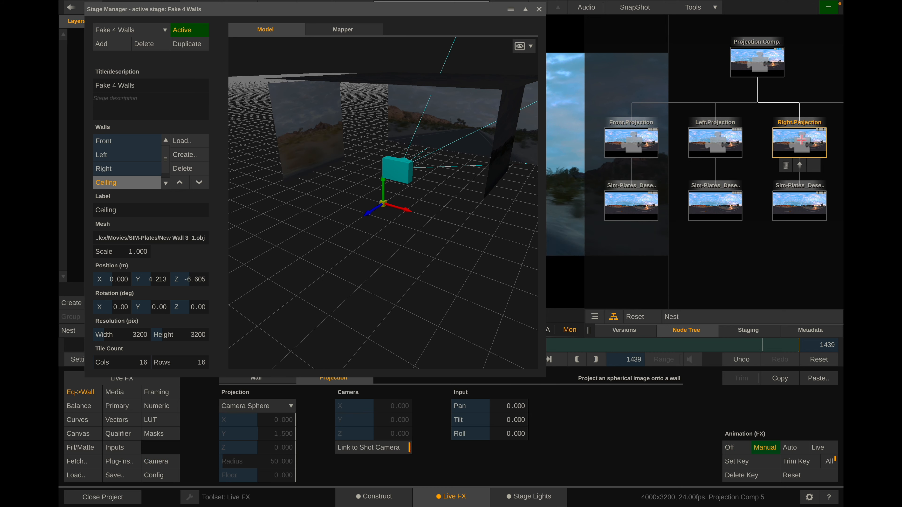
left_click(836, 199)
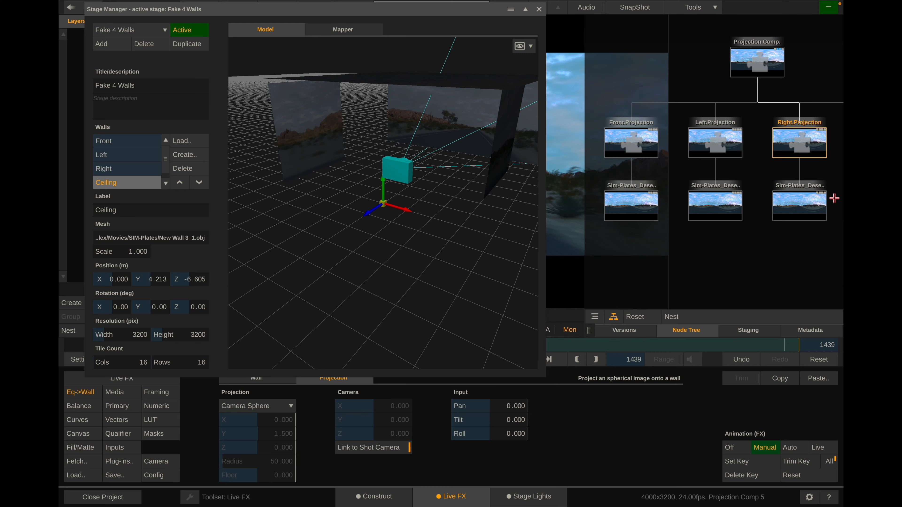
left_click(648, 142)
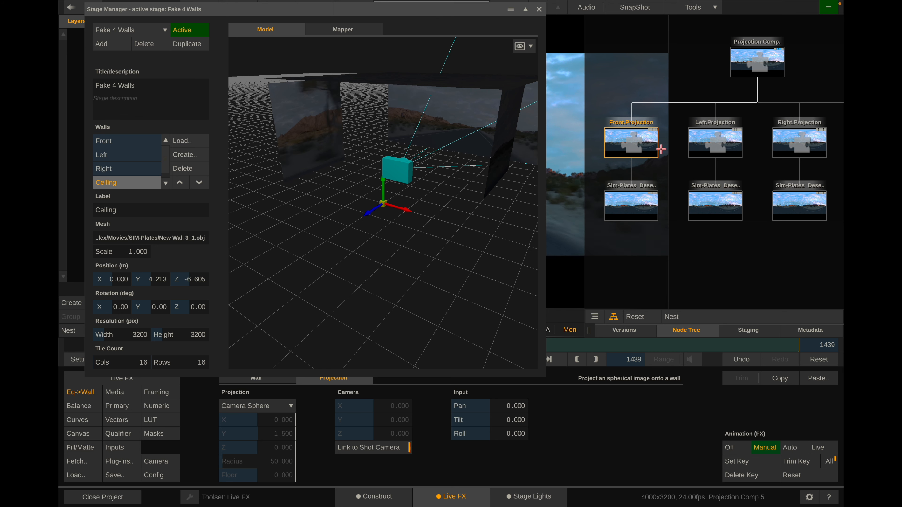
Try the Left projection unlinked with its camera at about X 2.306 and Y 1.775, then restore Link to Shot Camera.
left_click(713, 153)
left_click_drag(461, 14, 565, 13)
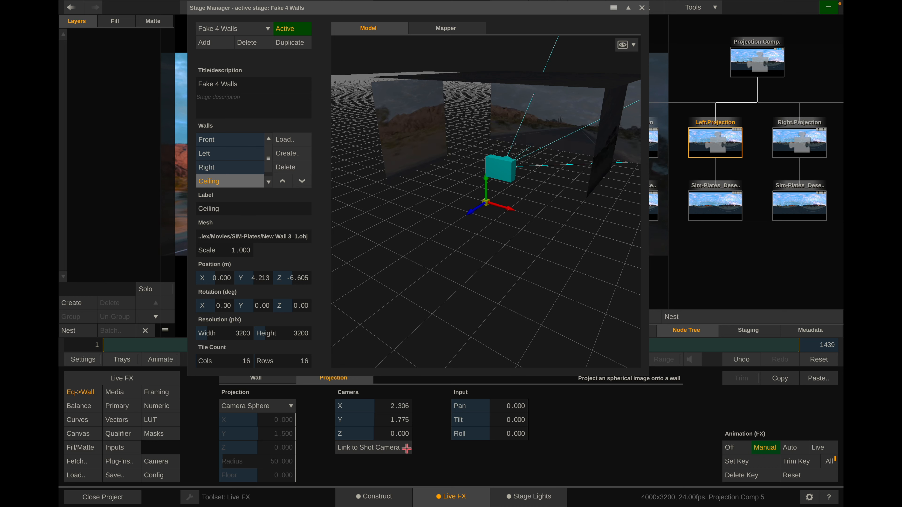
left_click(398, 448)
Examine the shot camera link, input rotation and animation settings of the Right, Front, Ceiling and Left projections in turn.
left_click(799, 142)
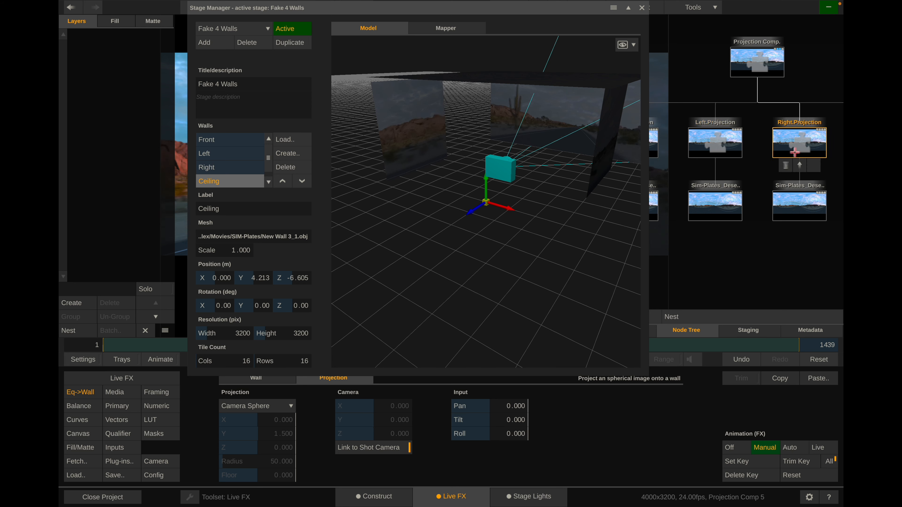
left_click_drag(726, 279, 765, 275)
left_click(727, 149)
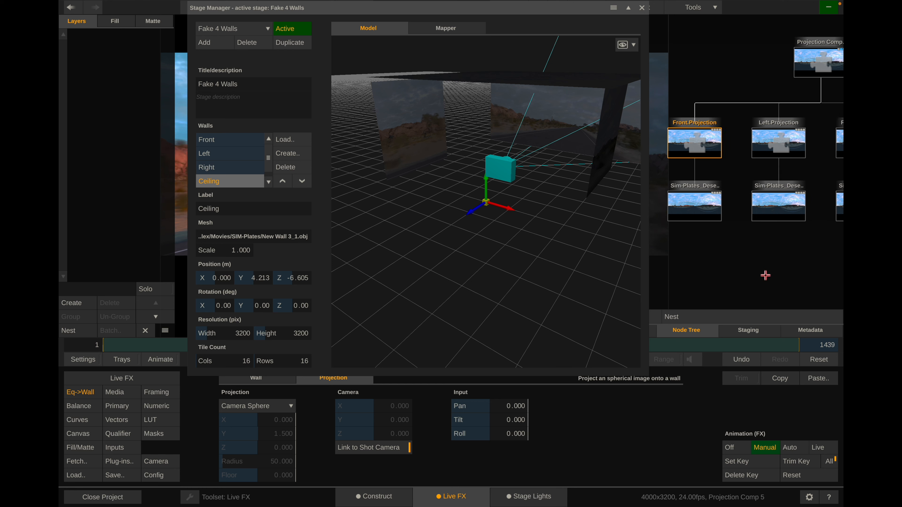
left_click(817, 141)
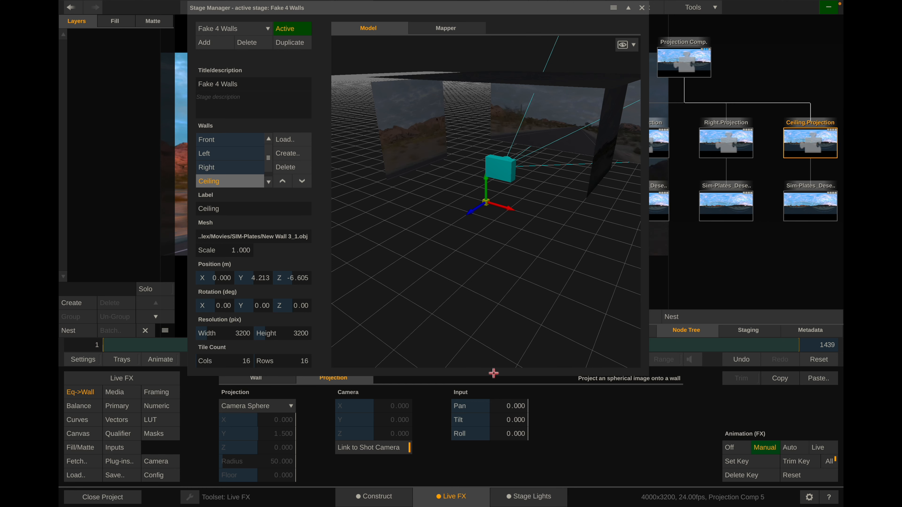
left_click_drag(762, 262, 812, 262)
left_click(730, 146)
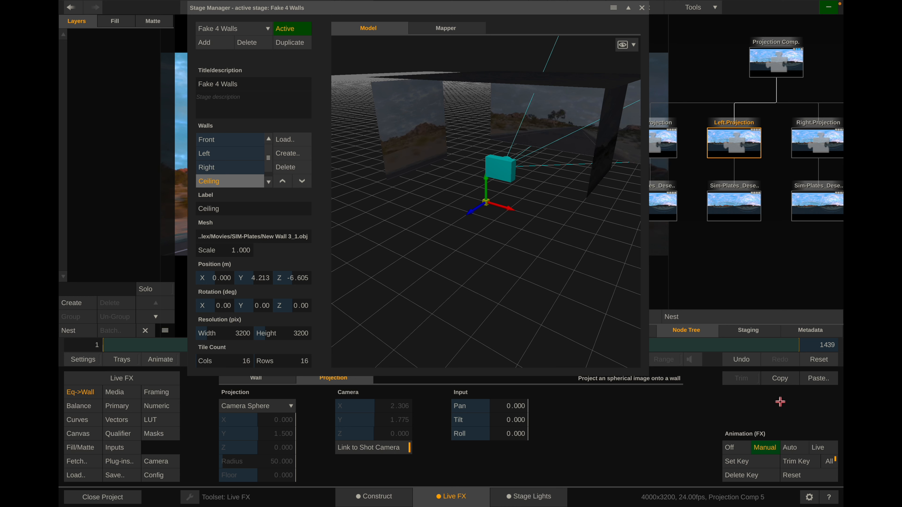
Compare the composition's projection settings with the Left projection's and reset the Left projection's animation.
left_click(777, 64)
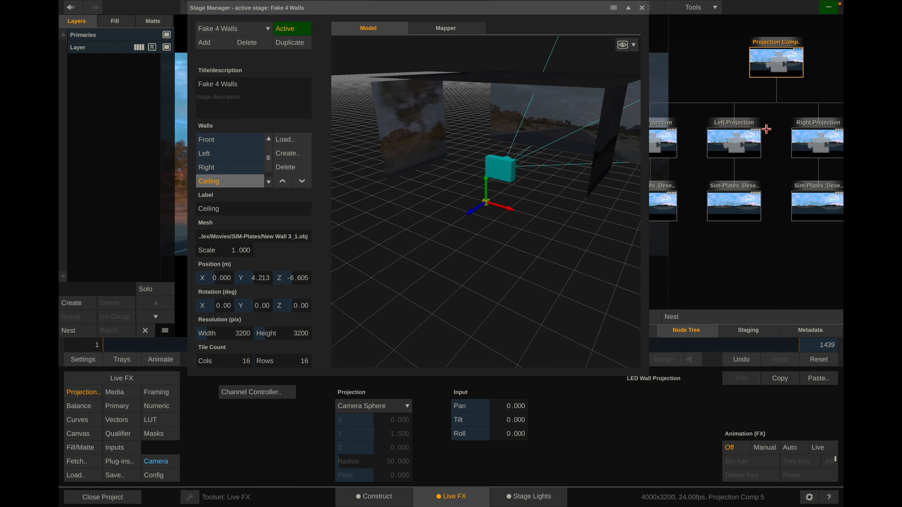
left_click(748, 137)
left_click(788, 476)
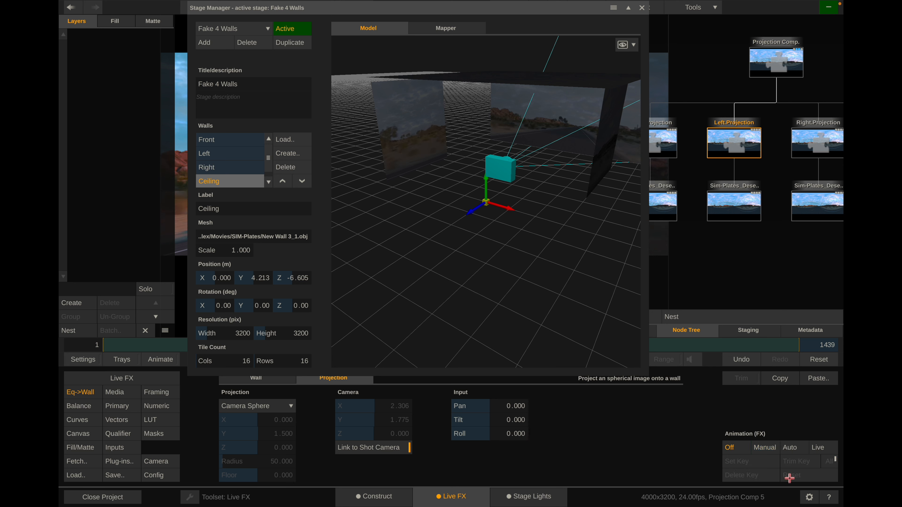
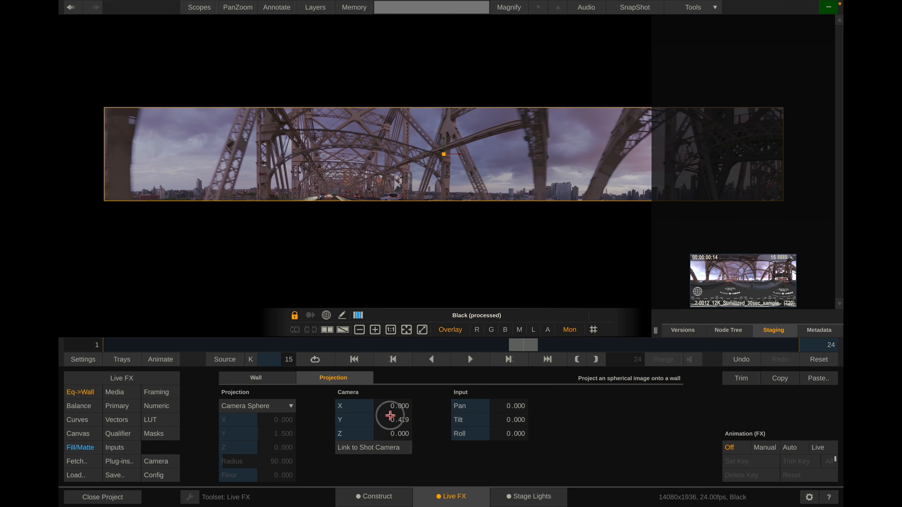
Open the Stage Manager for the LargeWall shot and pan the spherical input until the bridge road is centred on the curved wall.
right_click(434, 160)
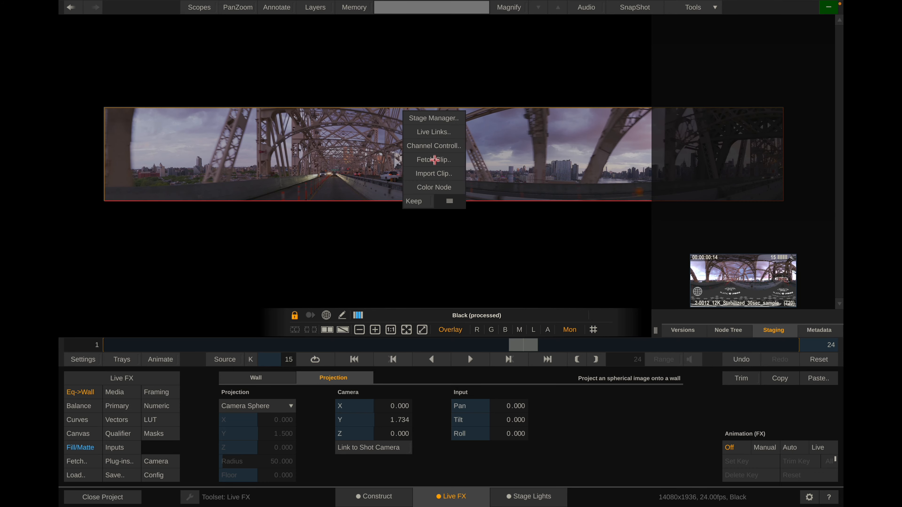
left_click(433, 118)
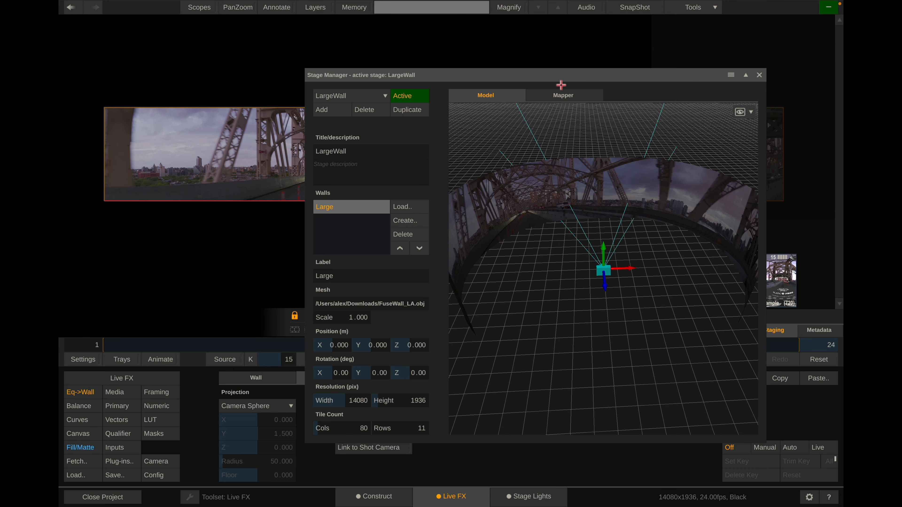
left_click_drag(561, 84, 627, 30)
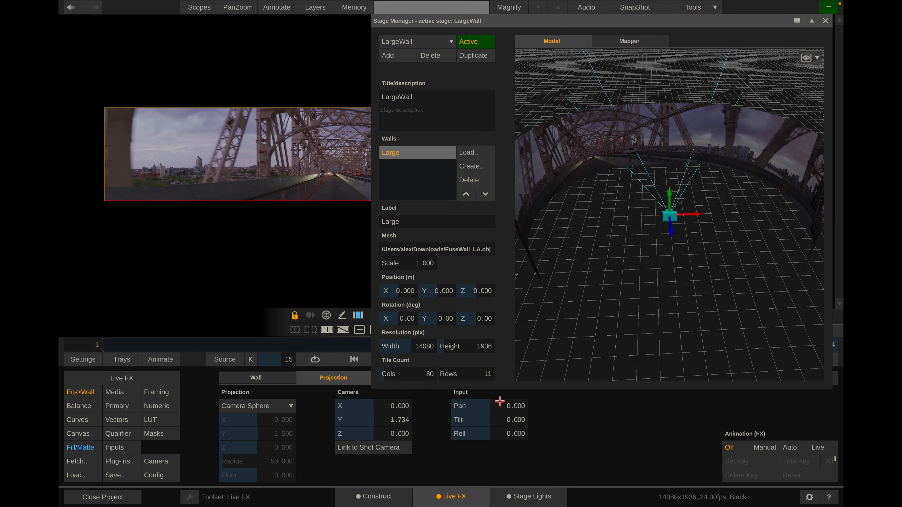
left_click_drag(508, 407, 507, 398)
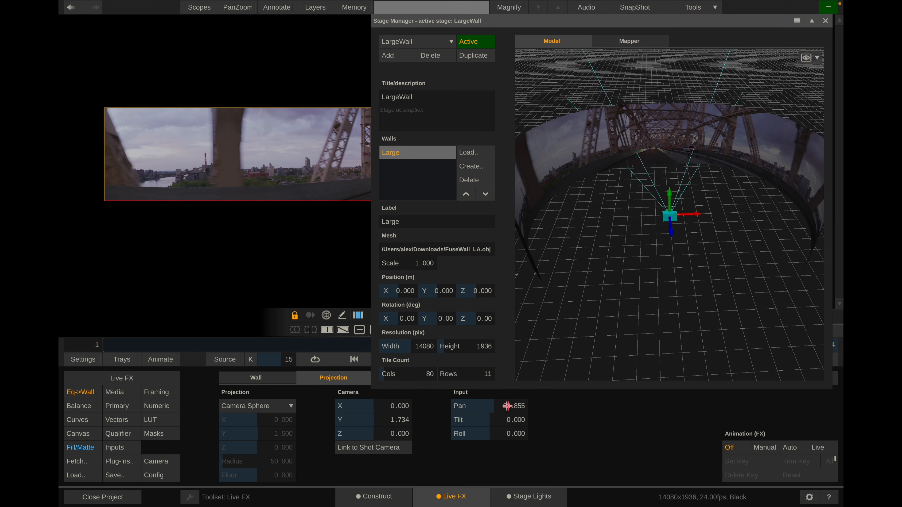
Set the spherical input's pan to 45 and subtract 180 from it to reach -135, facing the opposite direction on the bridge.
left_click(508, 407)
type("45")
key("Return")
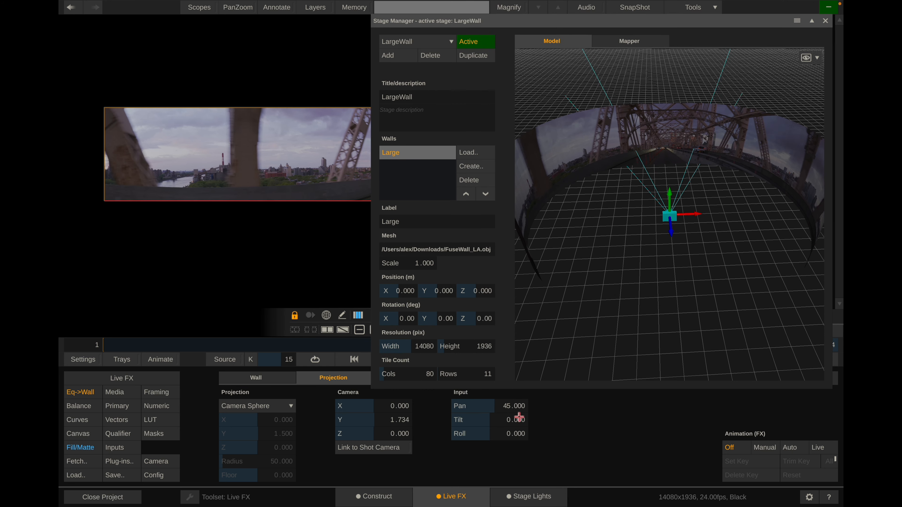
left_click(506, 410)
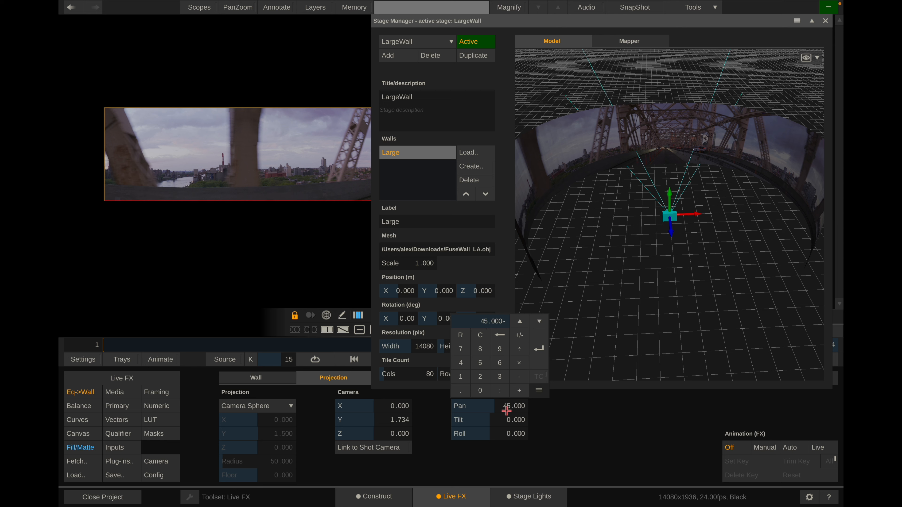
key("equal")
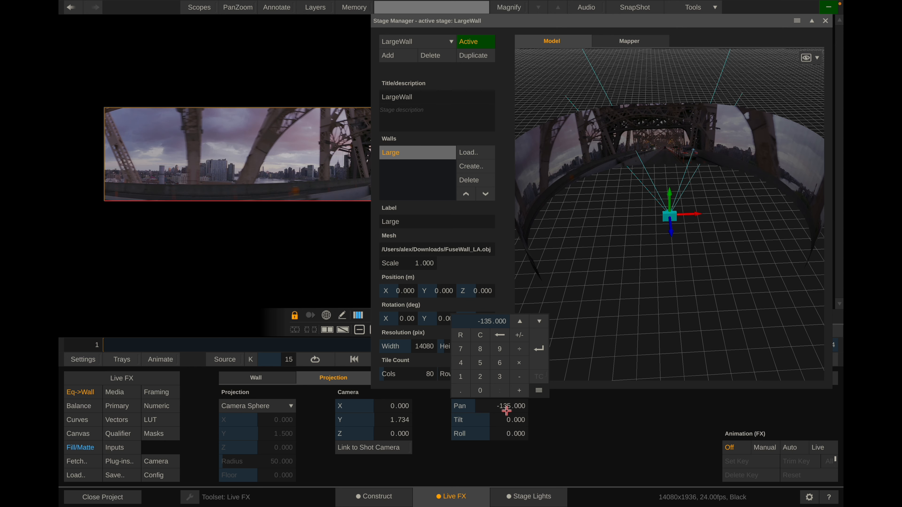
key("Return")
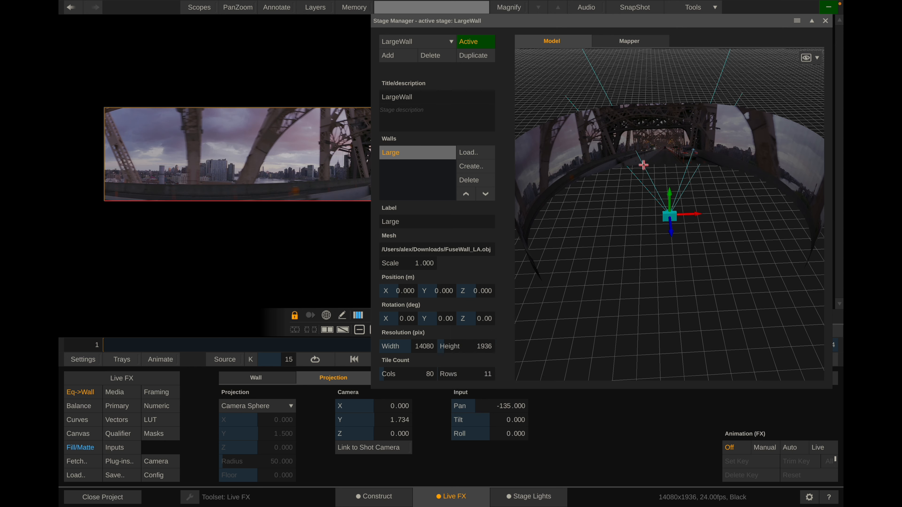
scroll(700, 142, "up", 5)
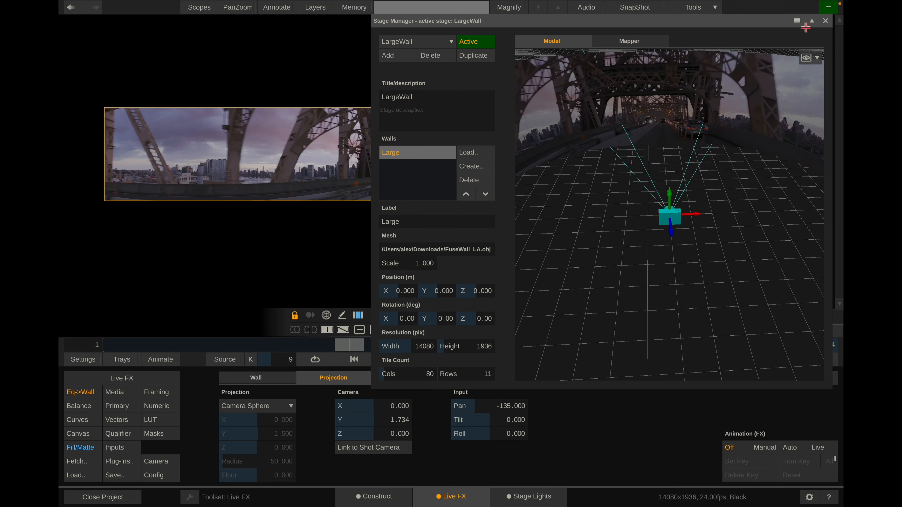
Collapse the Stage Manager and set the shot length's out point to 720.
left_click(811, 21)
left_click(145, 378)
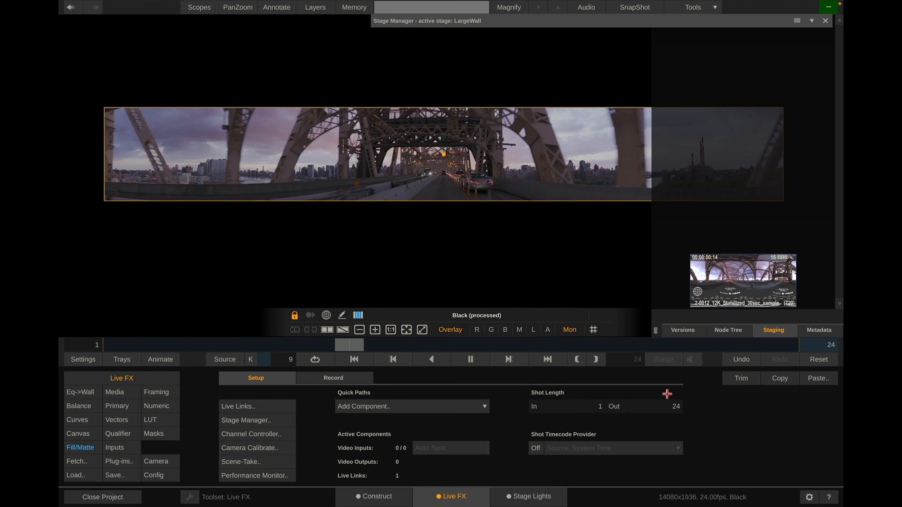
left_click(657, 406)
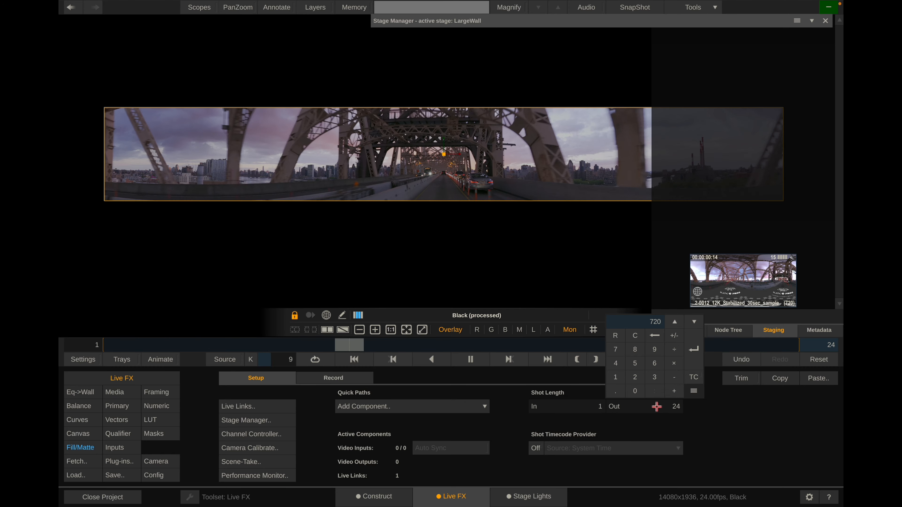
key("Return")
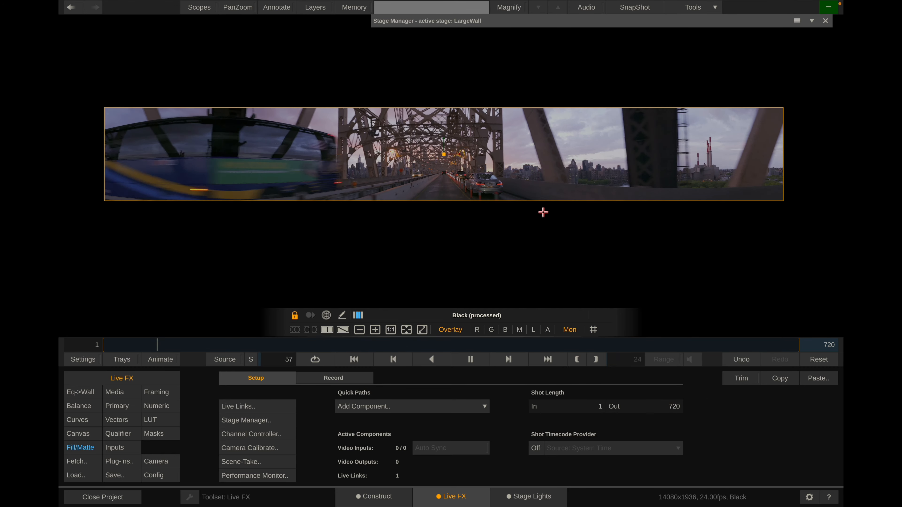
Examine the playing bridge footage on the curved LargeWall model in the Stage Manager from a low, wider viewpoint.
mouse_move(841, 178)
mouse_move(61, 215)
left_click(342, 170)
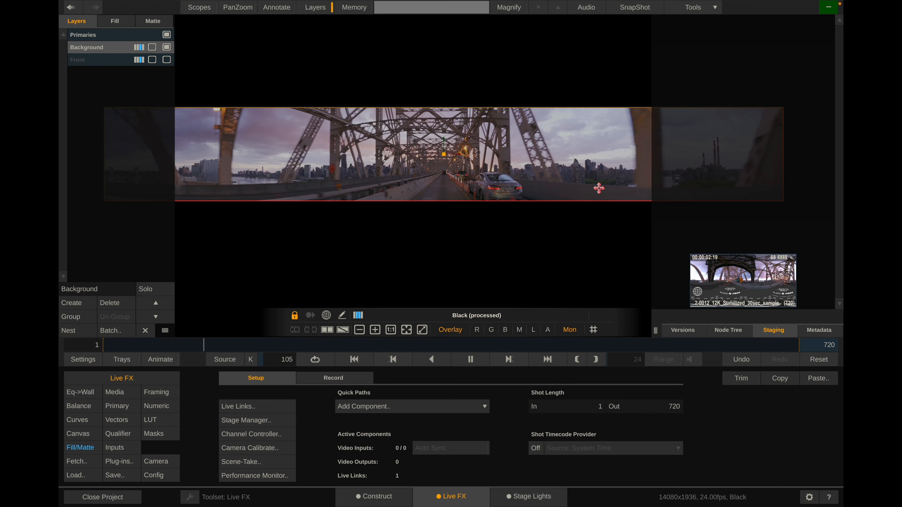
right_click(525, 212)
left_click(528, 173)
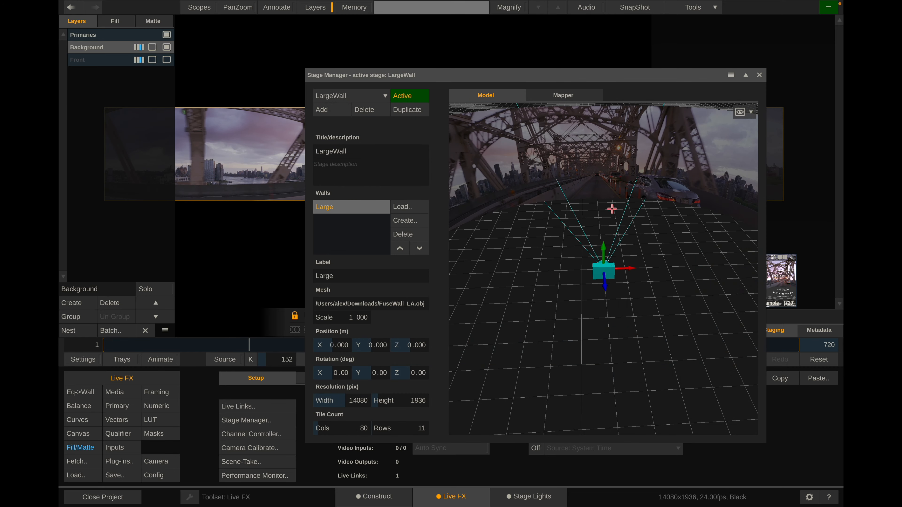
left_click_drag(572, 273, 570, 229)
scroll(570, 230, "down", 3)
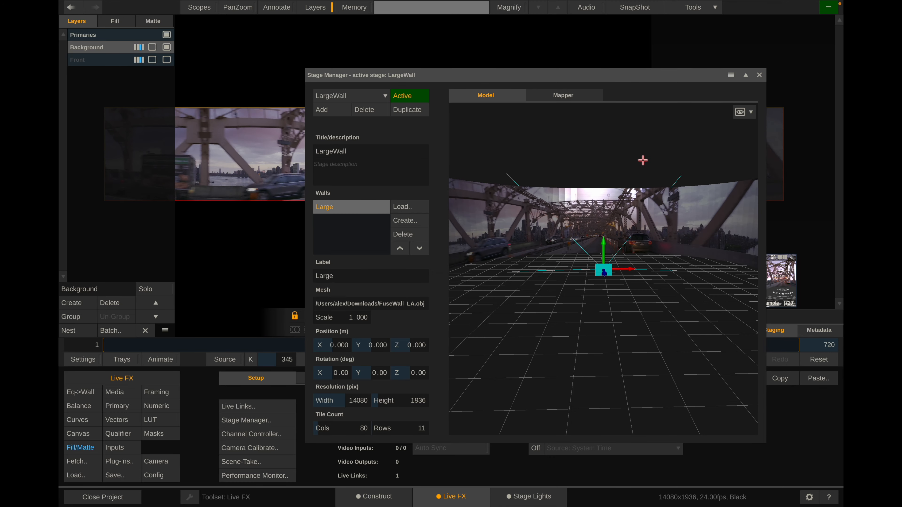
left_click(746, 76)
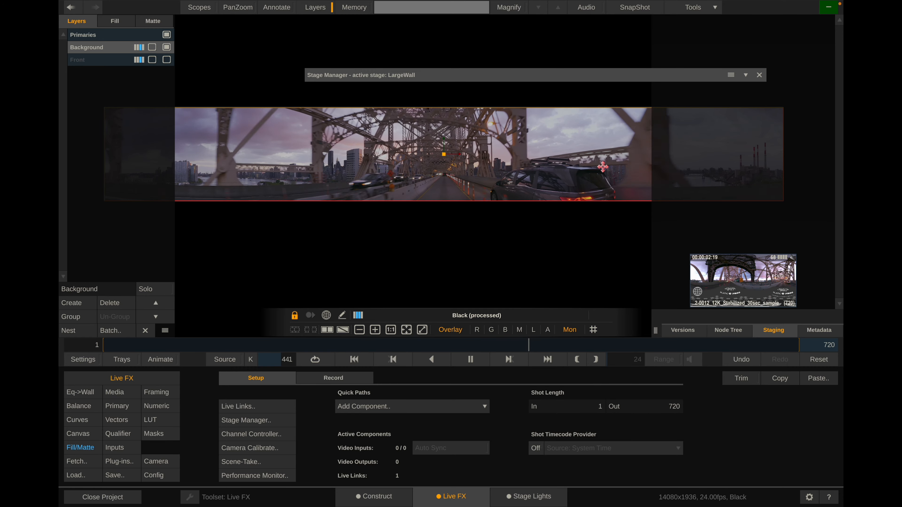
Delete the disabled Front layer and create a new layer named Front.
left_click(95, 60)
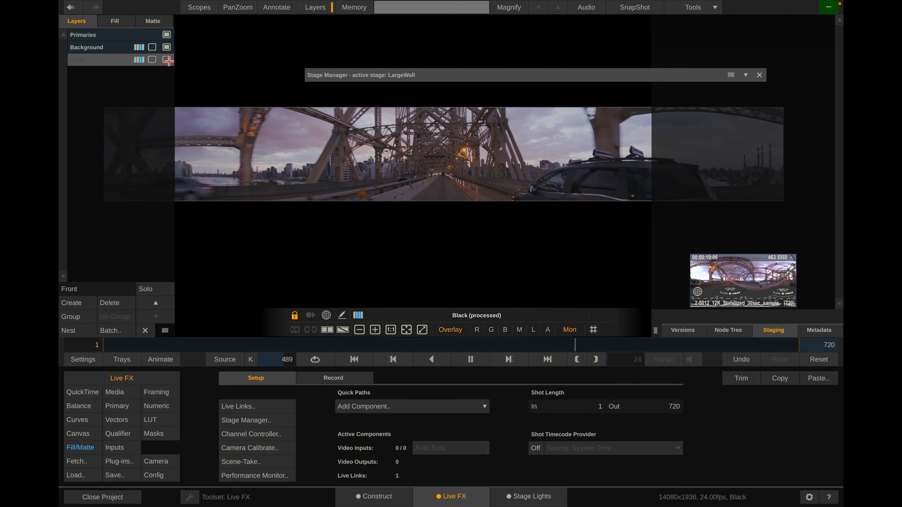
left_click(113, 303)
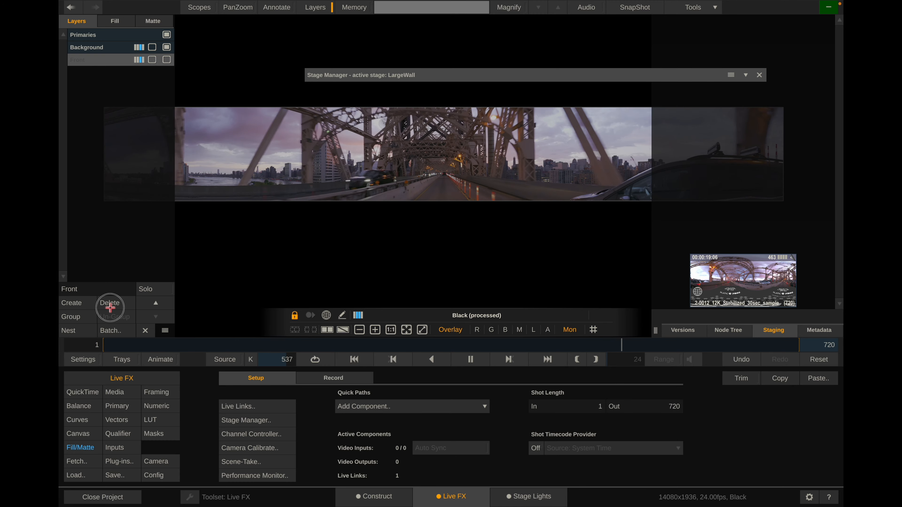
left_click(67, 303)
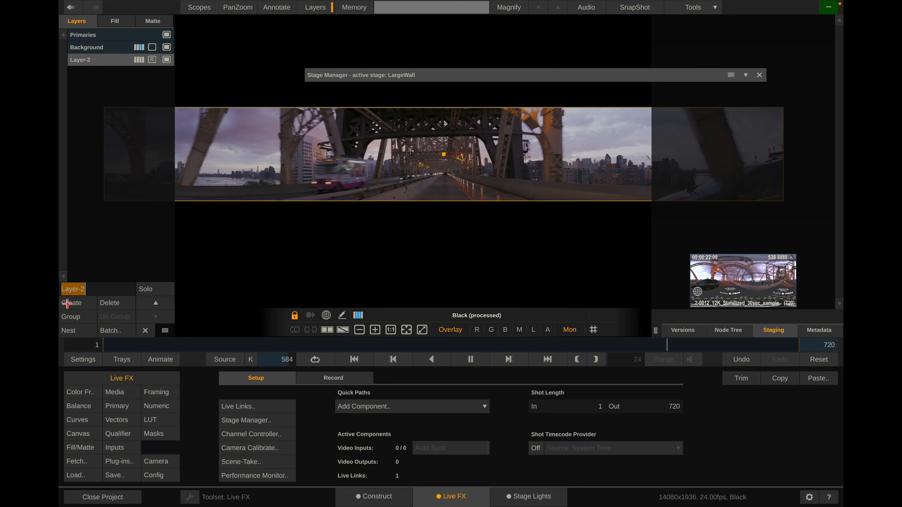
type("Front")
key("Return")
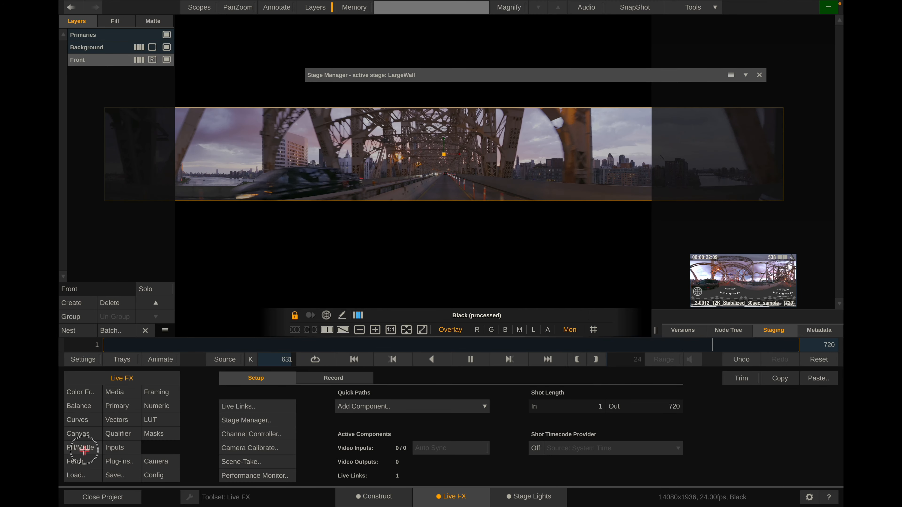
Fill the new Front layer with the staged 12K stabilized 360 bridge clip.
left_click(80, 448)
left_click(94, 63)
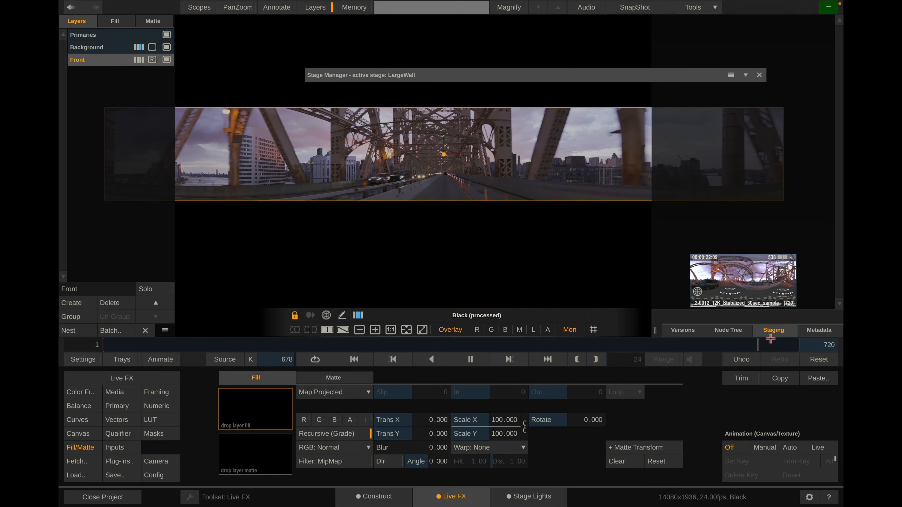
left_click_drag(740, 265, 245, 400)
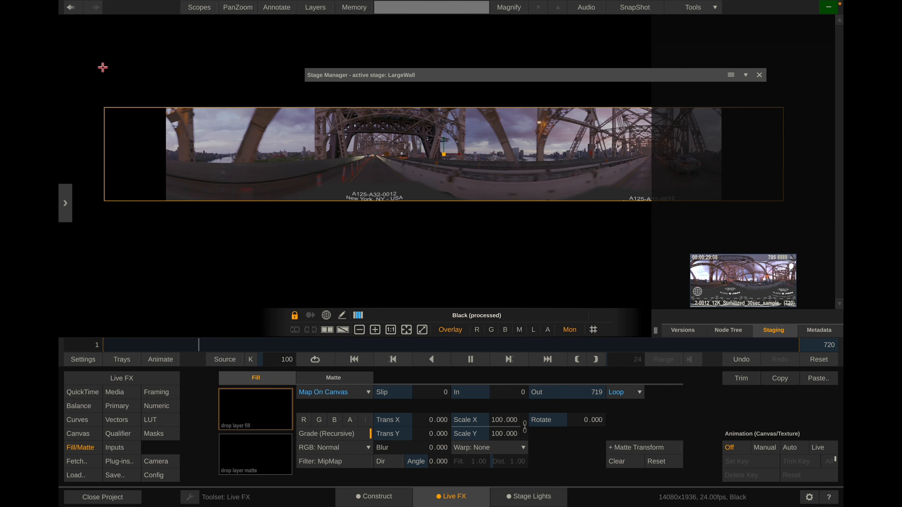
Apply the Effects VR plug-in Eq->2D Transformer to the Front layer.
left_click(121, 462)
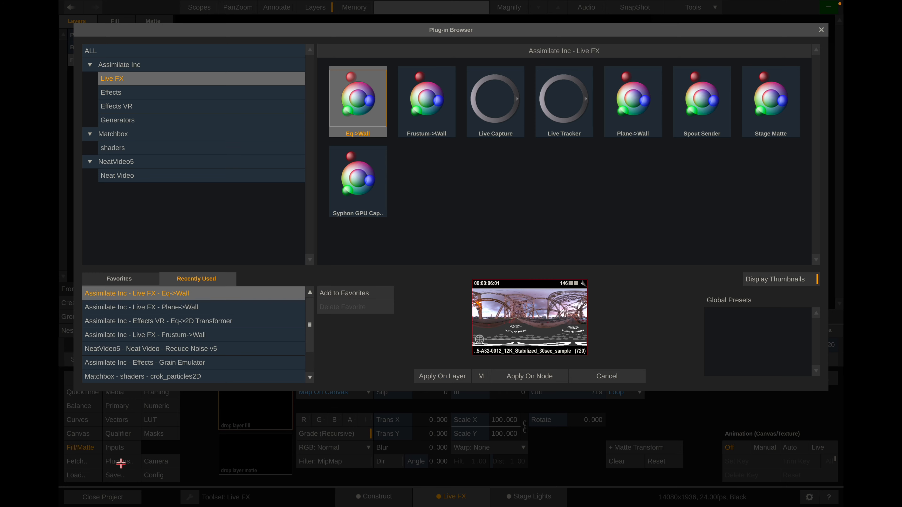
left_click(117, 106)
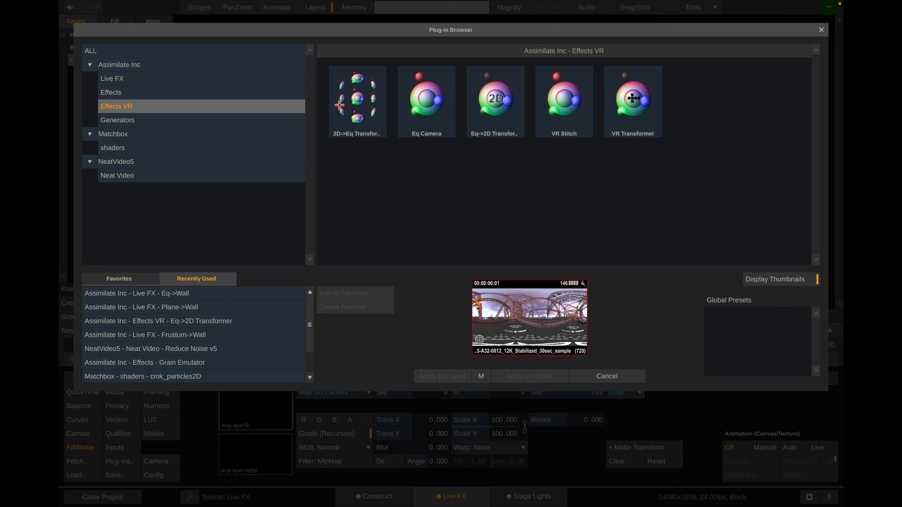
left_click(497, 124)
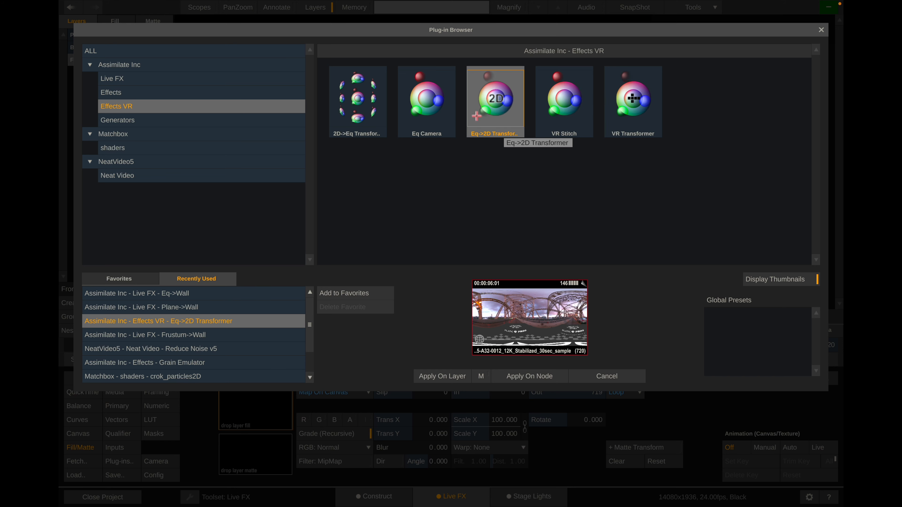
left_click(449, 376)
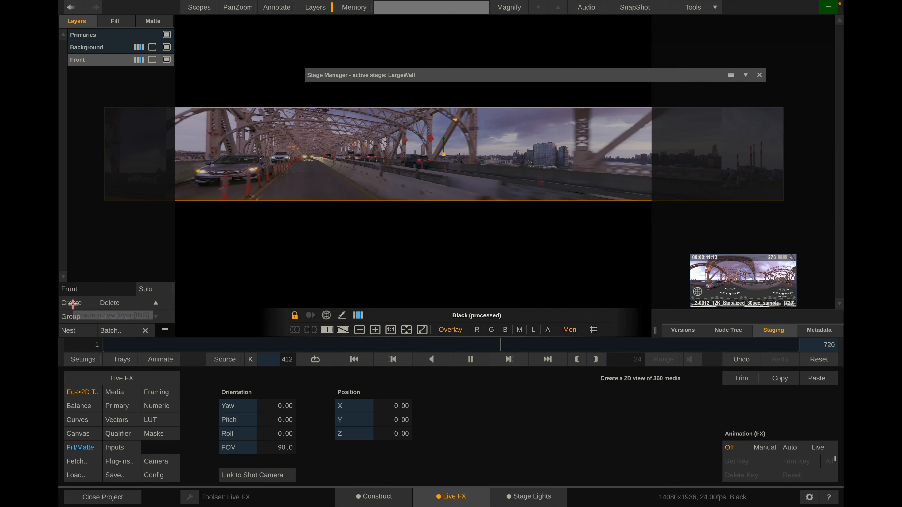
Apply the Live FX plug-in Plane->Wall to the Front layer.
left_click(114, 460)
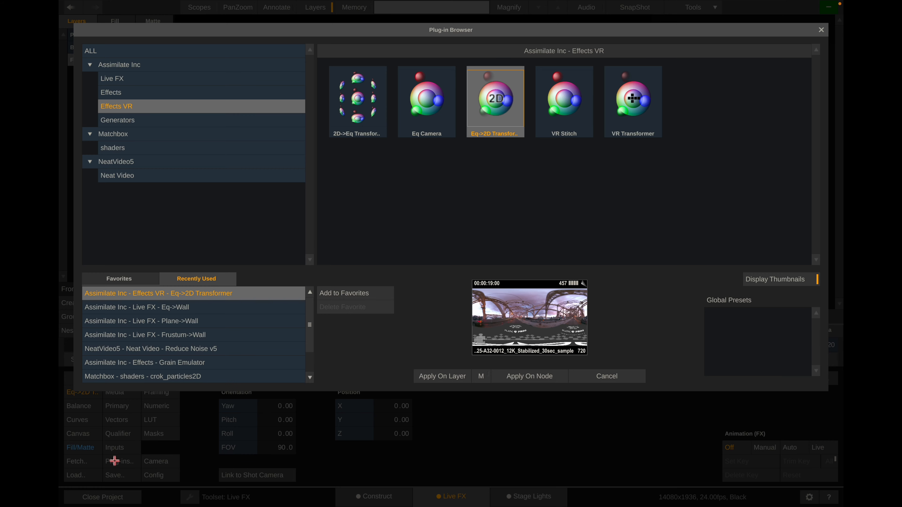
left_click(126, 78)
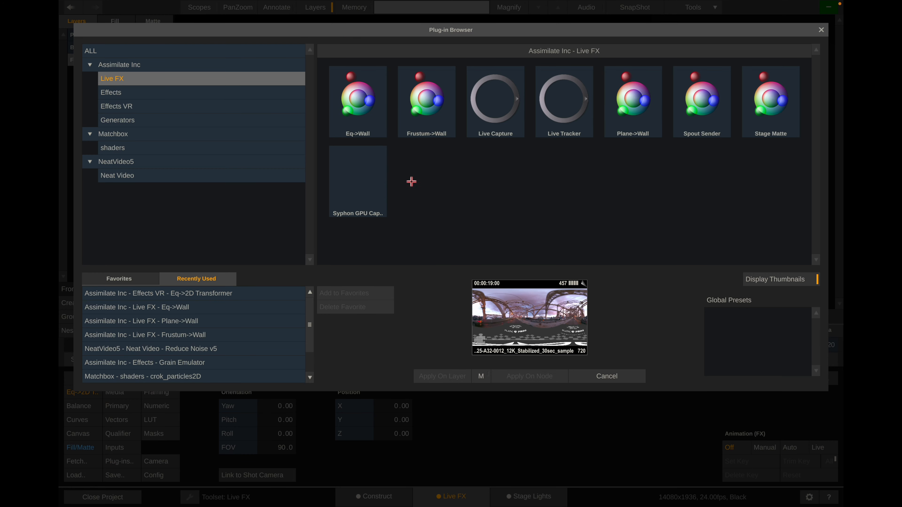
left_click(638, 100)
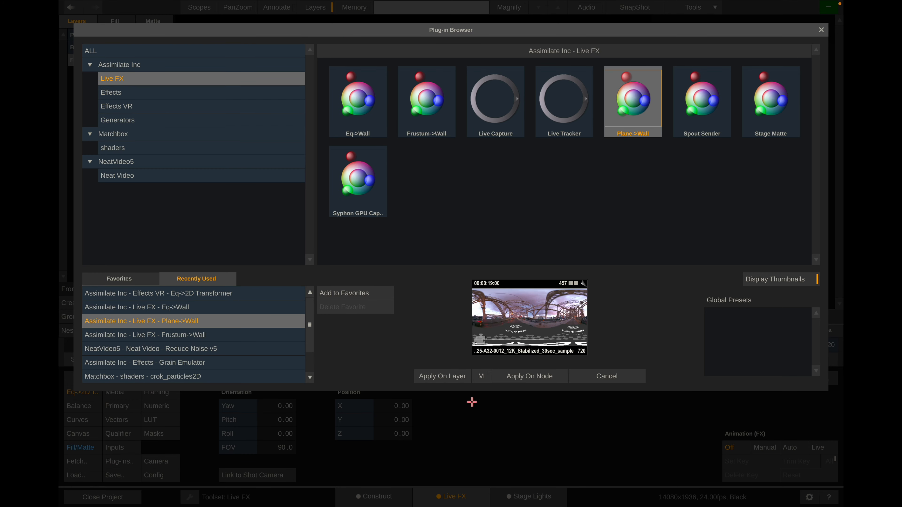
left_click(439, 375)
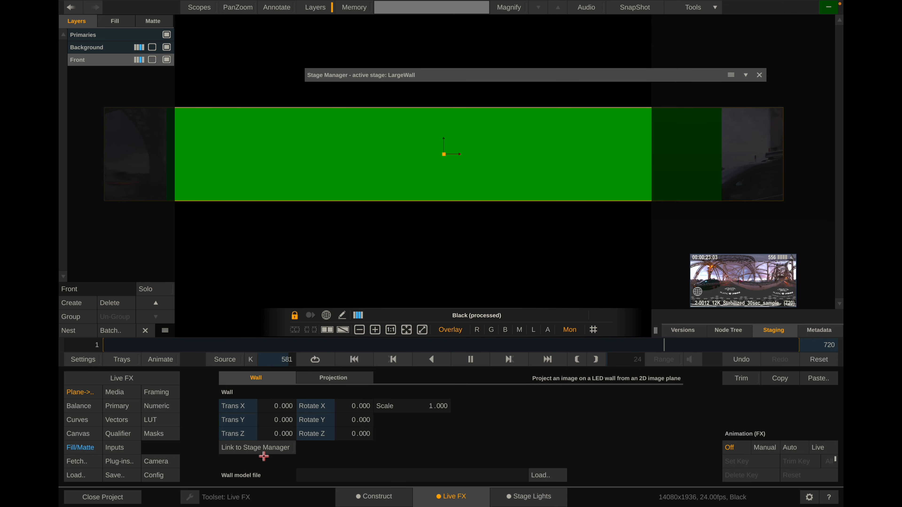
Enlarge the Front layer's image plane to about 22.109 by 11.054 and move it back to Trans Z about -22.486, watching the stage model.
left_click(336, 378)
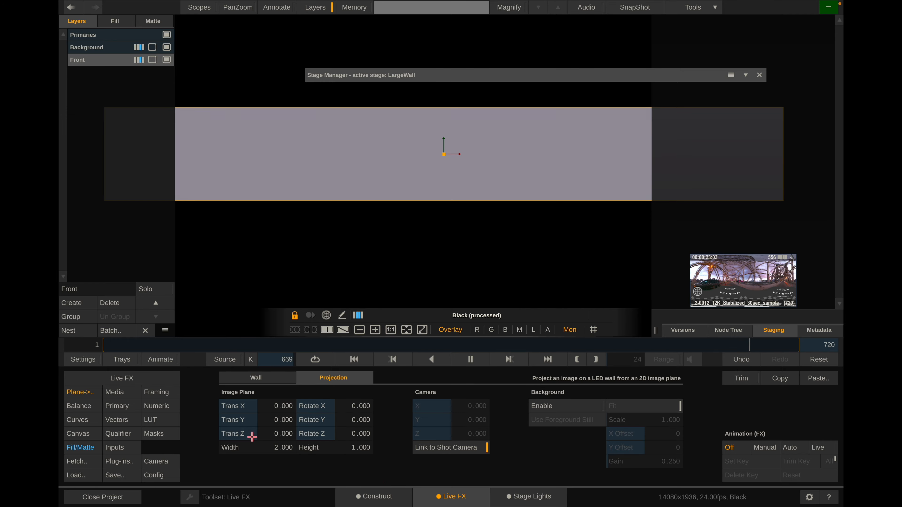
left_click(745, 75)
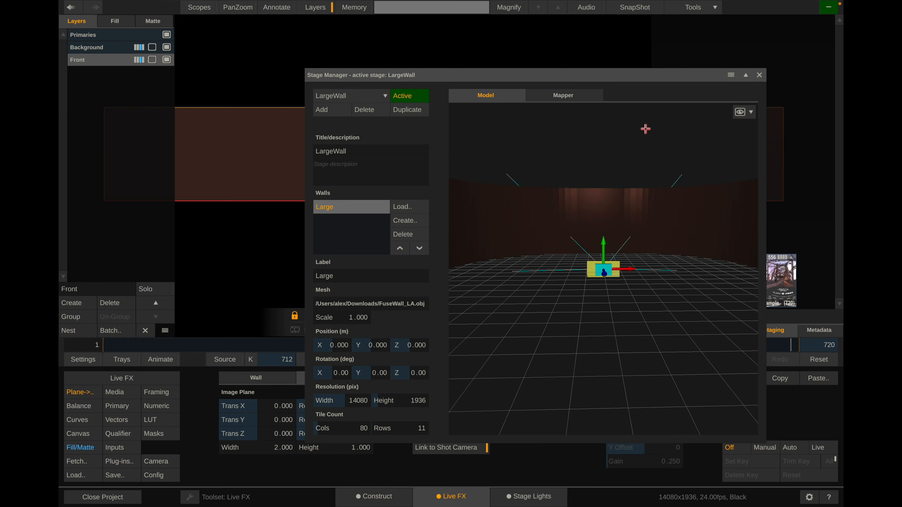
left_click_drag(519, 305, 586, 281)
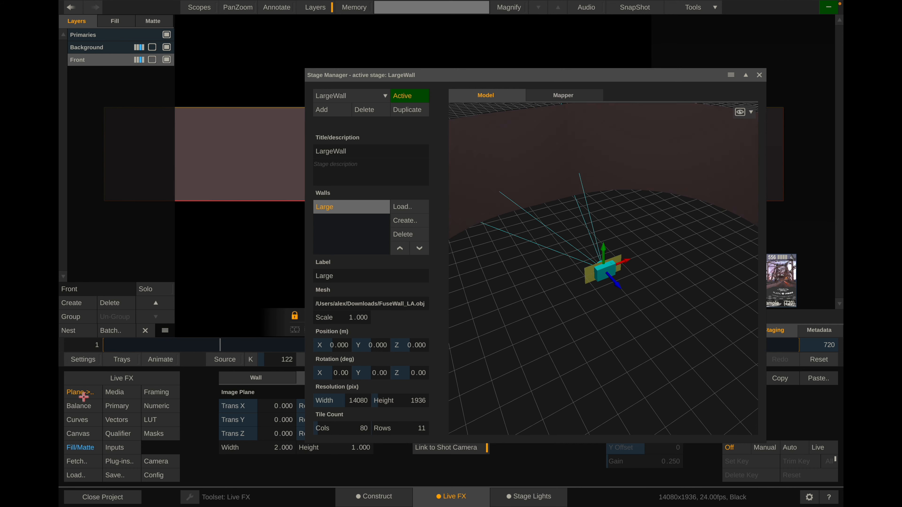
scroll(582, 354, "down", 3)
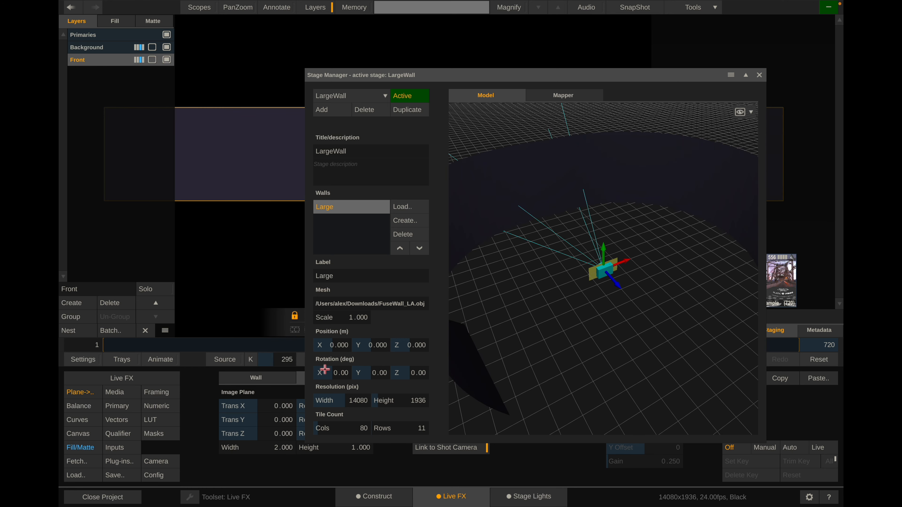
left_click_drag(467, 76, 569, 74)
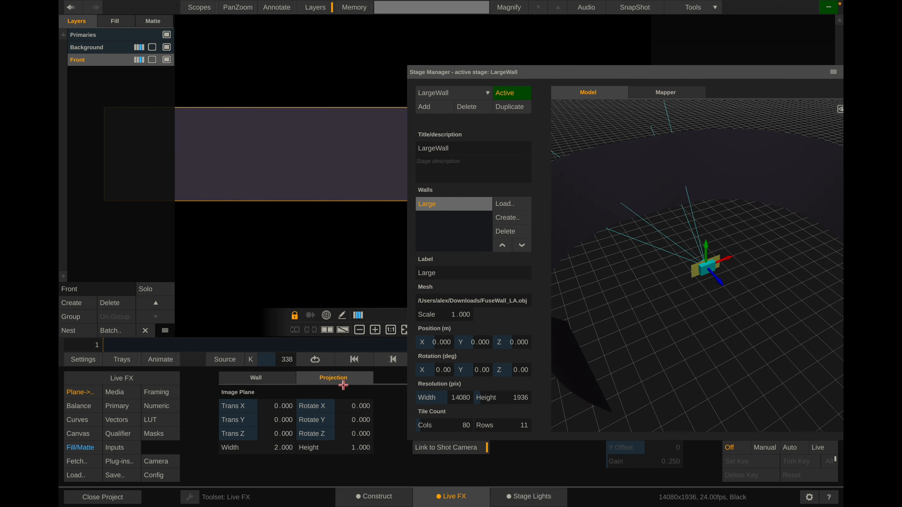
left_click_drag(280, 437, 290, 466)
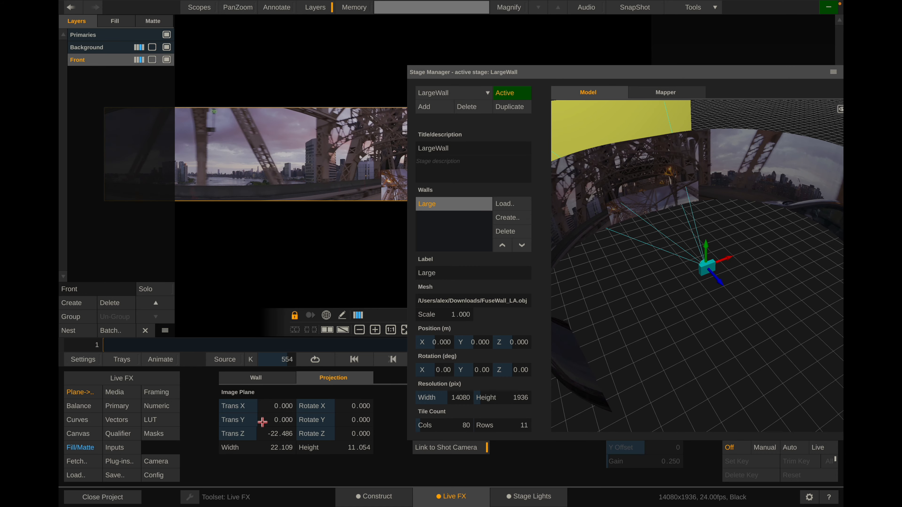
Raise the image plane to Trans Y about 2.587 and check its alignment on the curved wall up close.
left_click_drag(271, 424, 284, 431)
scroll(648, 172, "up", 3)
left_click_drag(648, 171, 627, 222)
scroll(627, 153, "up", 5)
scroll(614, 212, "up", 5)
scroll(614, 212, "down", 5)
scroll(596, 247, "down", 1)
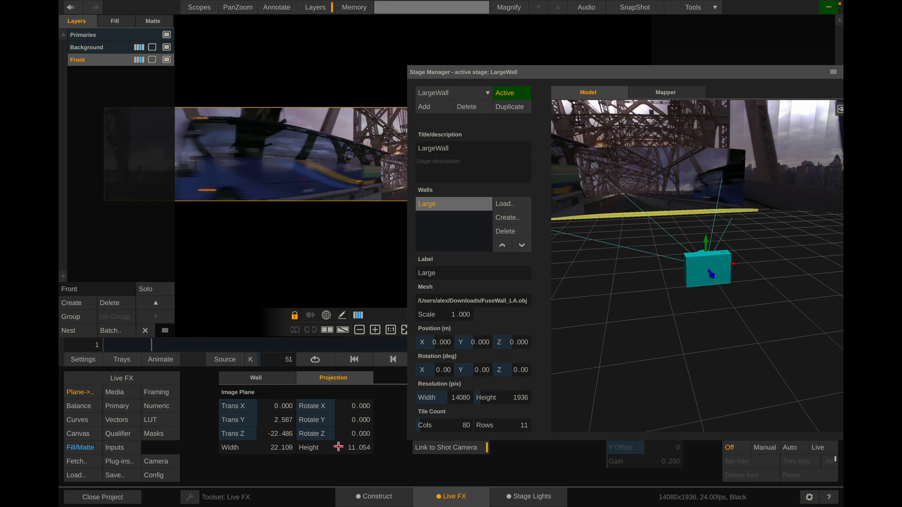
Push the image plane farther behind the curved wall to Trans Z about -36.776 and inspect its placement around the whole stage.
left_click_drag(246, 442, 264, 435)
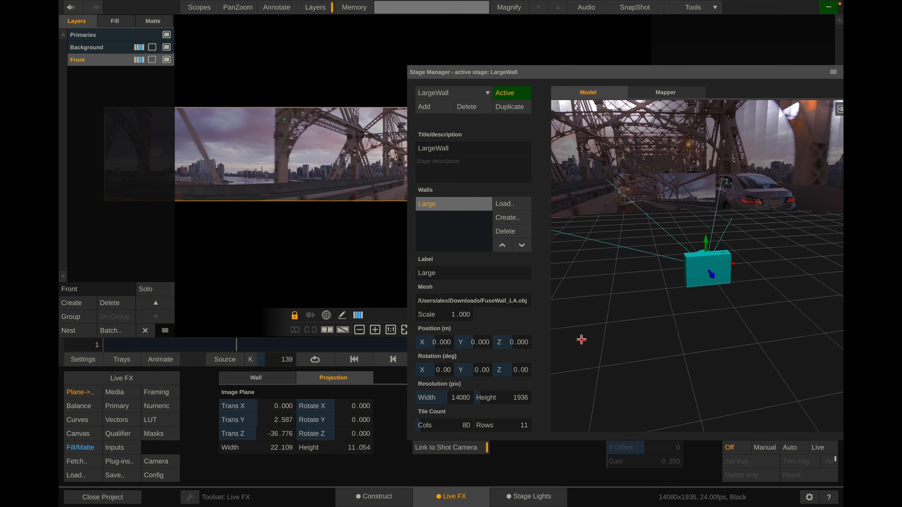
scroll(581, 338, "down", 3)
left_click_drag(599, 340, 598, 369)
scroll(598, 369, "down", 2)
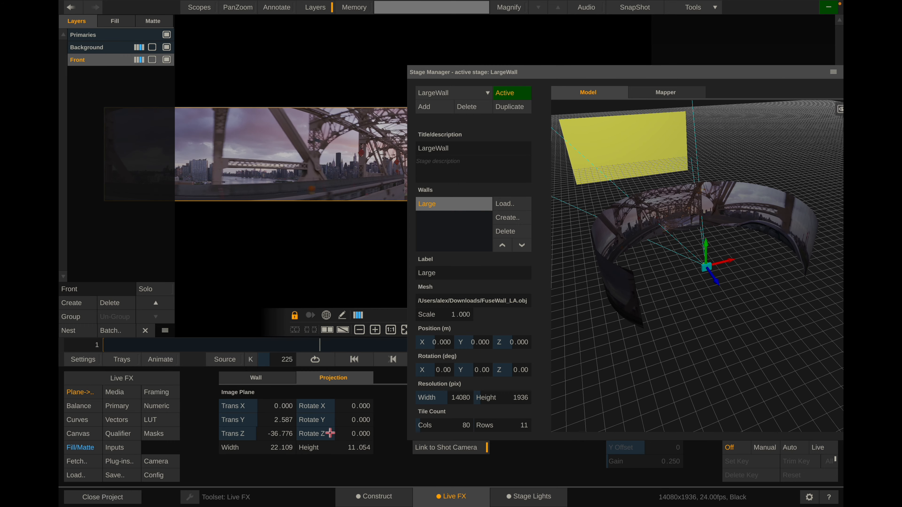
Resize the Front layer's image plane to about 18.181 by 9.090 and position it at Trans Y about 3.550, Trans Z about -10.790.
left_click_drag(274, 454, 275, 455)
mouse_move(276, 419)
left_mouse_down()
mouse_move(254, 429)
mouse_move(263, 423)
left_mouse_up()
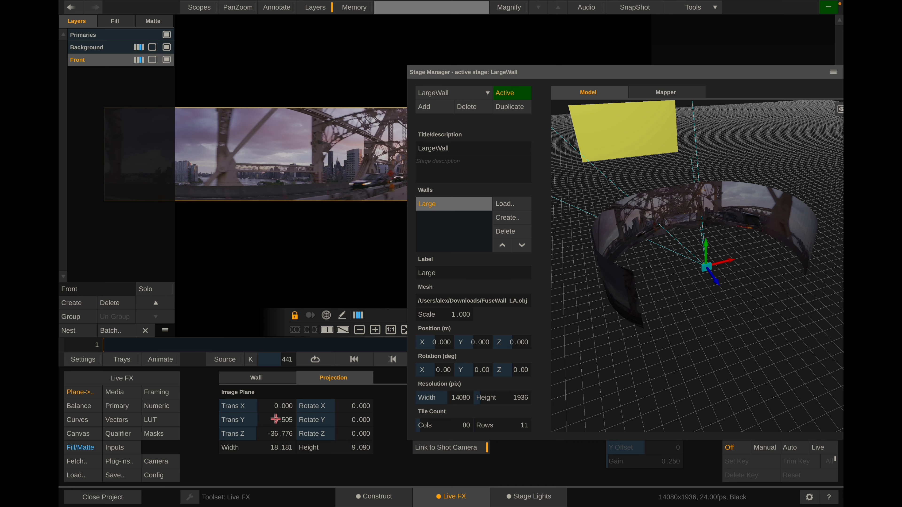
left_click_drag(272, 430, 326, 423)
left_click_drag(265, 425, 271, 427)
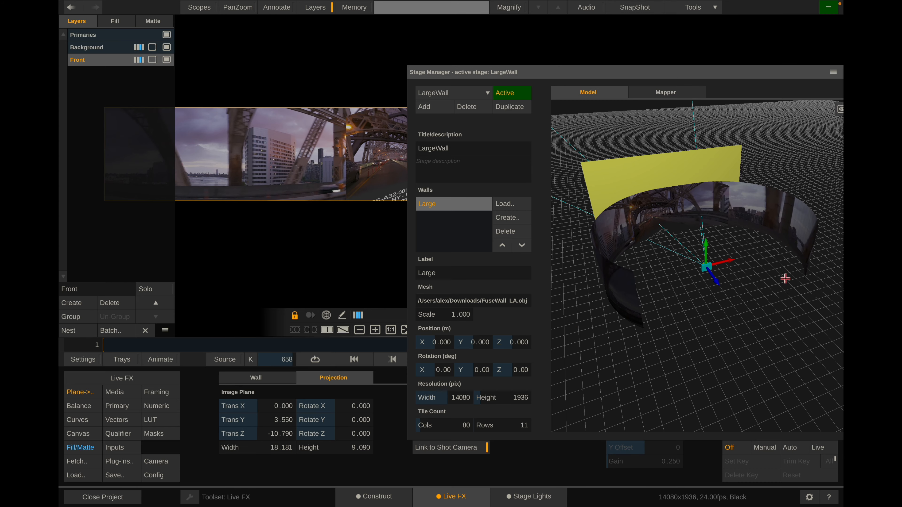
left_click_drag(785, 279, 691, 262)
scroll(690, 262, "up", 4)
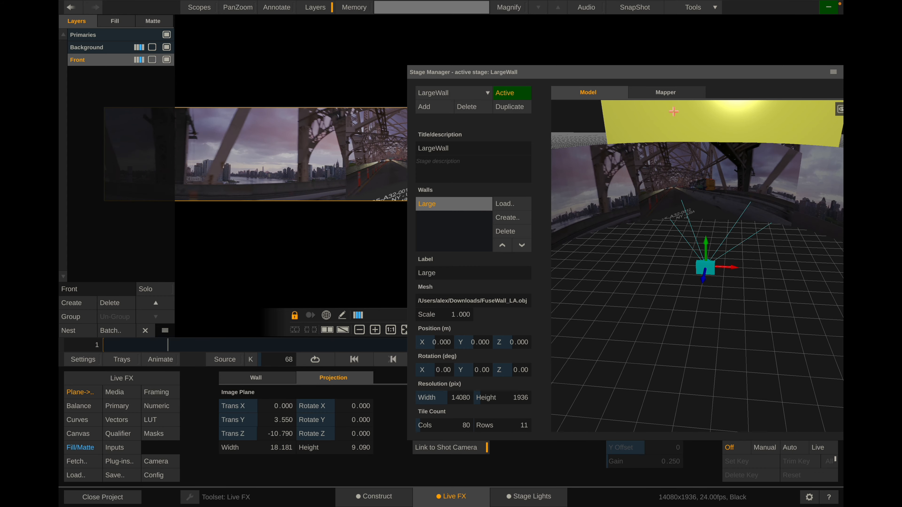
Show the node tree and select the Front branch's Eq->2D Transform node, moving the stage model window clear of its settings.
left_click_drag(682, 75, 525, 32)
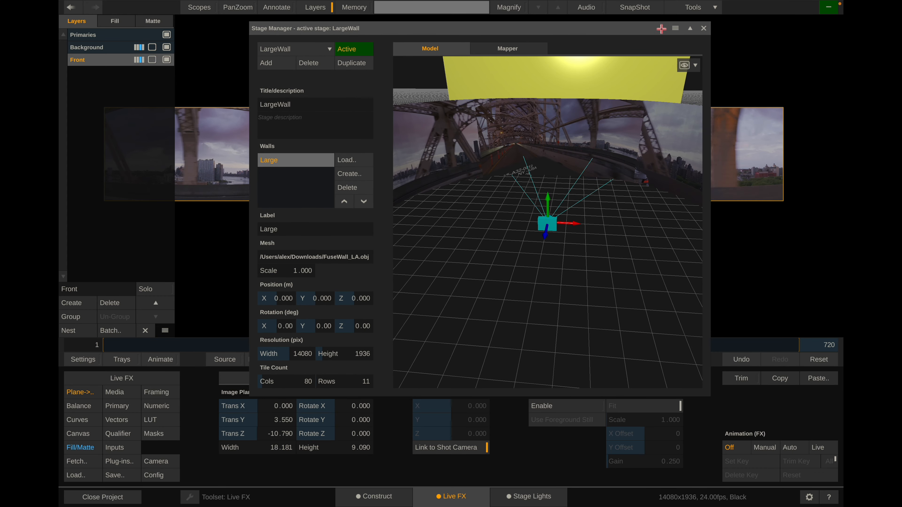
left_click_drag(661, 28, 583, 55)
left_click_drag(475, 52, 516, 50)
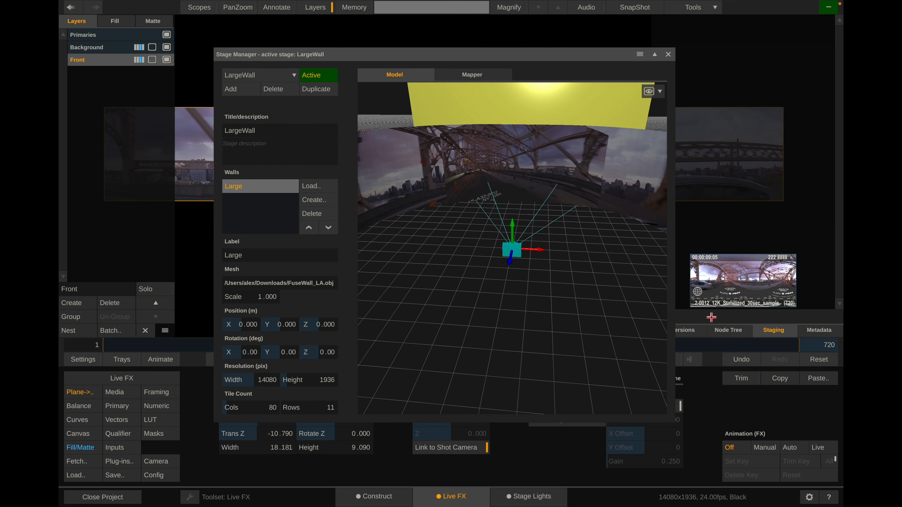
left_click(728, 330)
left_click_drag(594, 55, 508, 55)
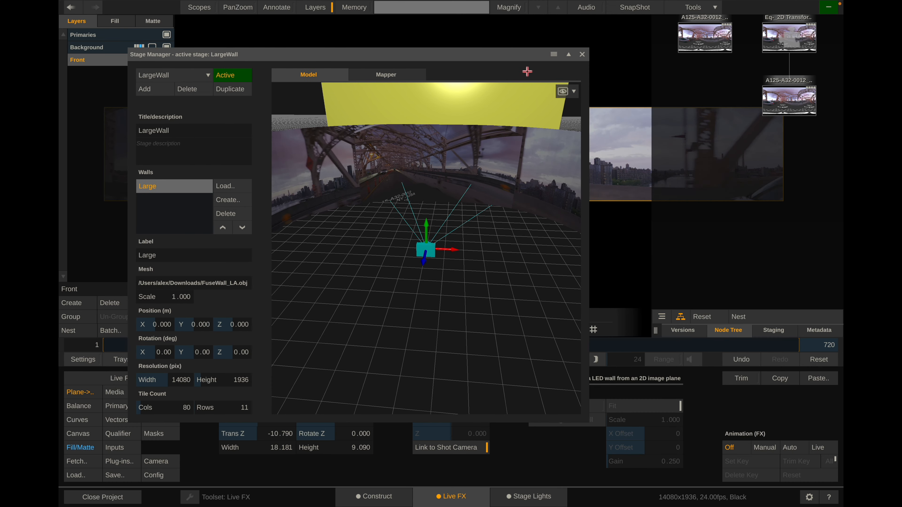
left_click_drag(663, 175, 704, 235)
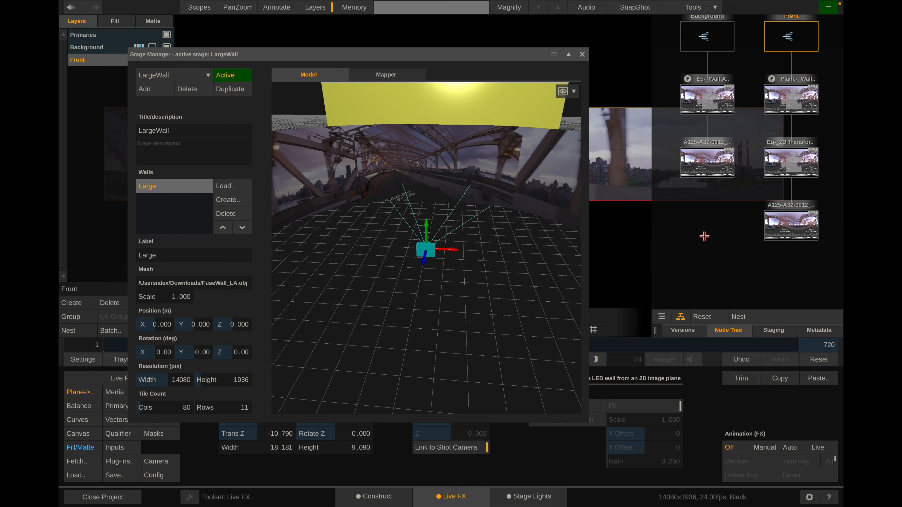
left_click(790, 100)
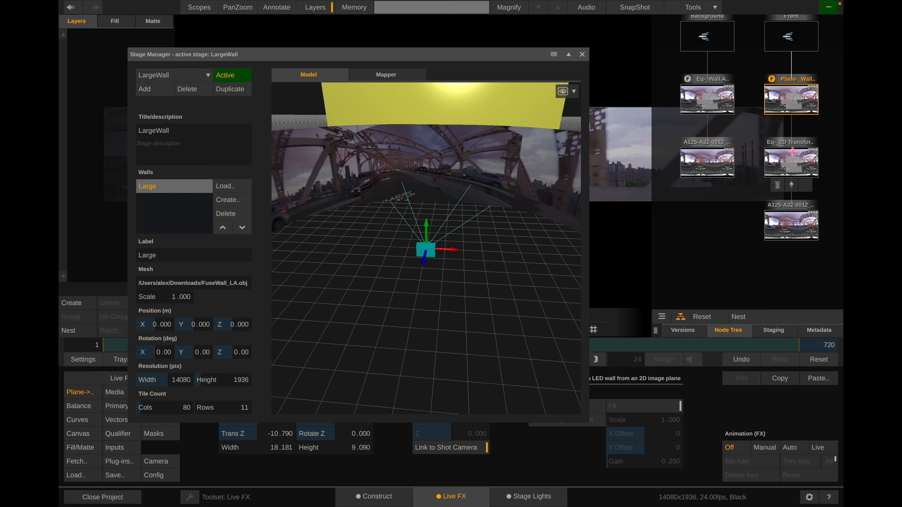
left_click_drag(747, 70, 747, 138)
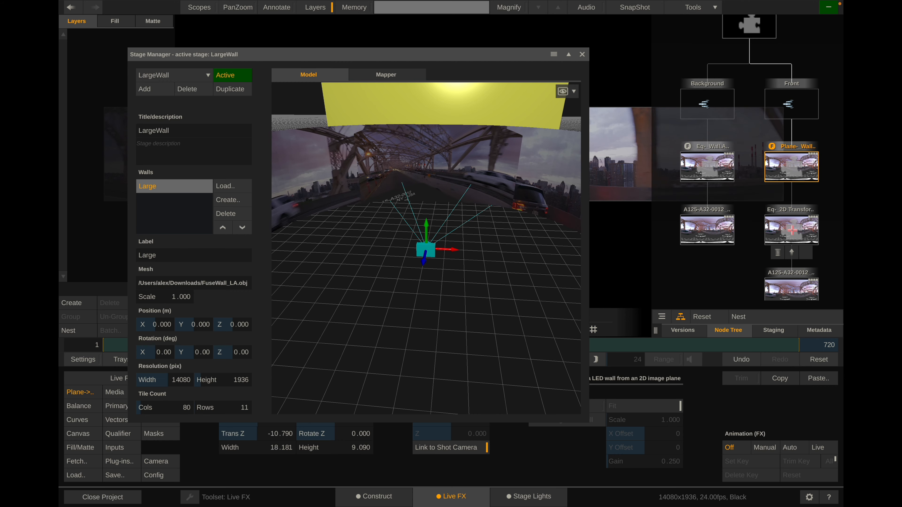
left_click(791, 230)
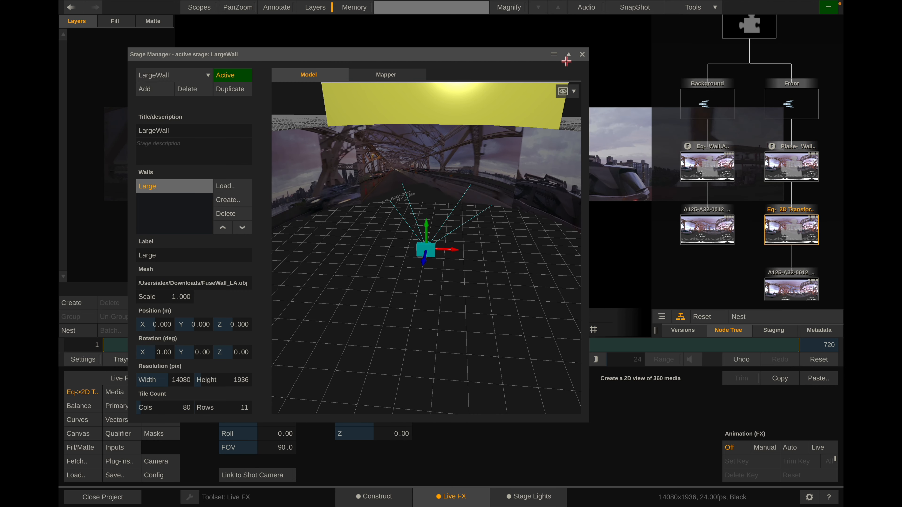
left_click_drag(517, 55, 556, 15)
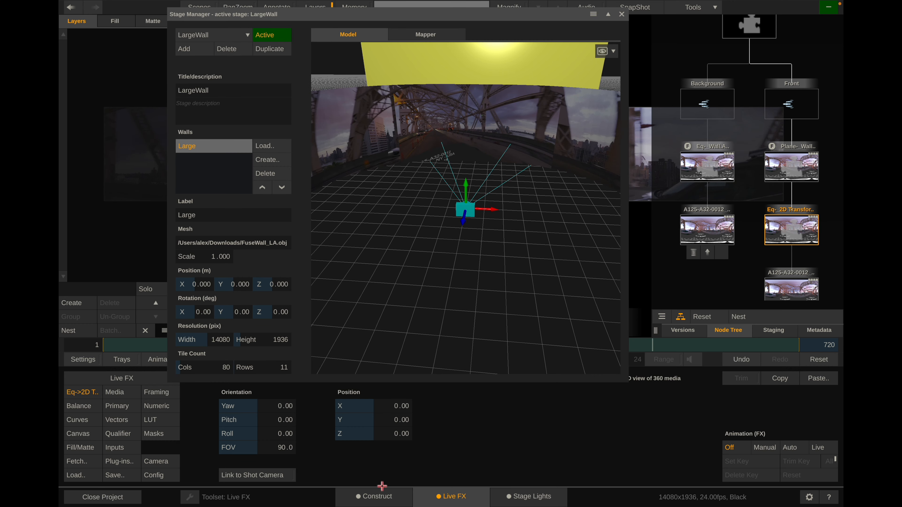
Reframe the 360 front view with Yaw about 134.29 and FOV about 43.5, checking the picture up close on the curved wall.
left_click_drag(262, 408, 250, 427)
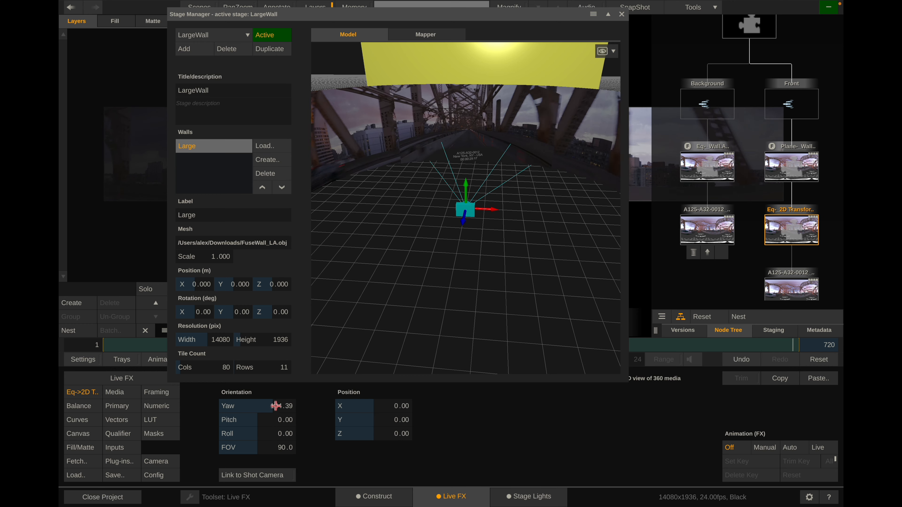
left_click_drag(279, 406, 345, 420)
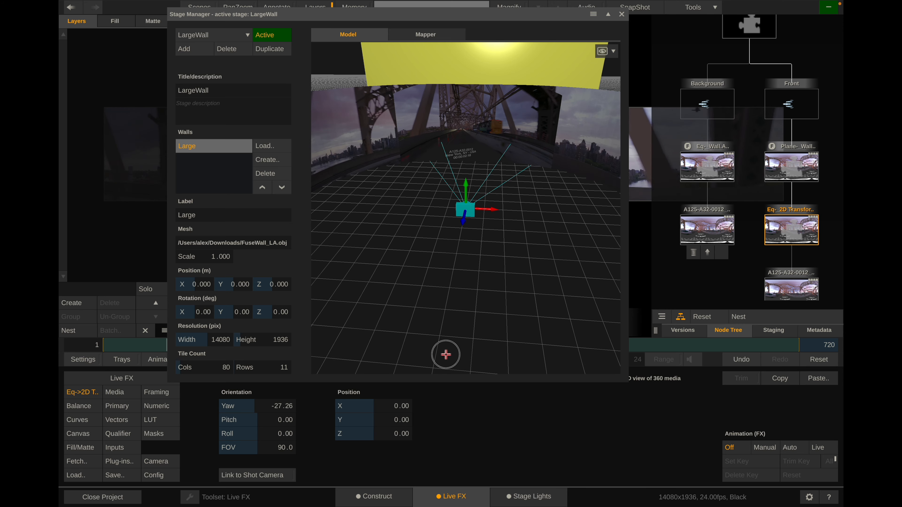
left_click_drag(446, 354, 413, 246)
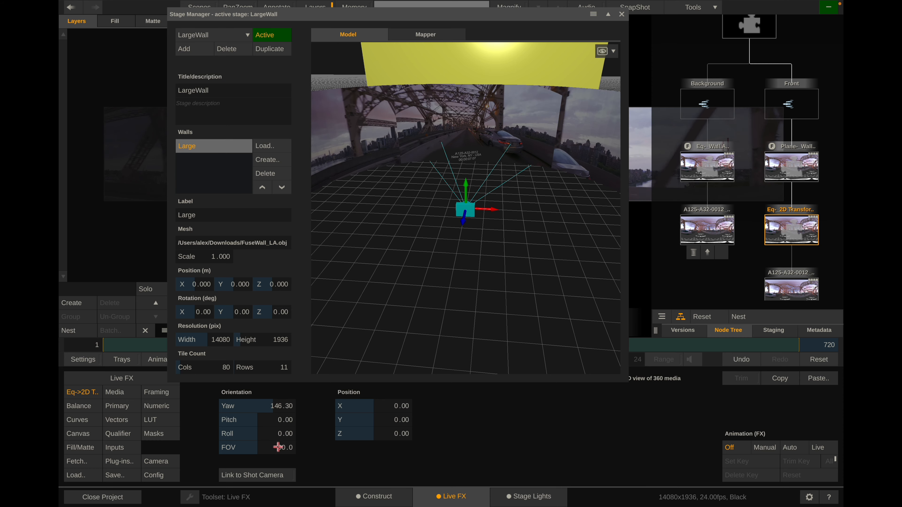
left_click_drag(269, 450, 276, 450)
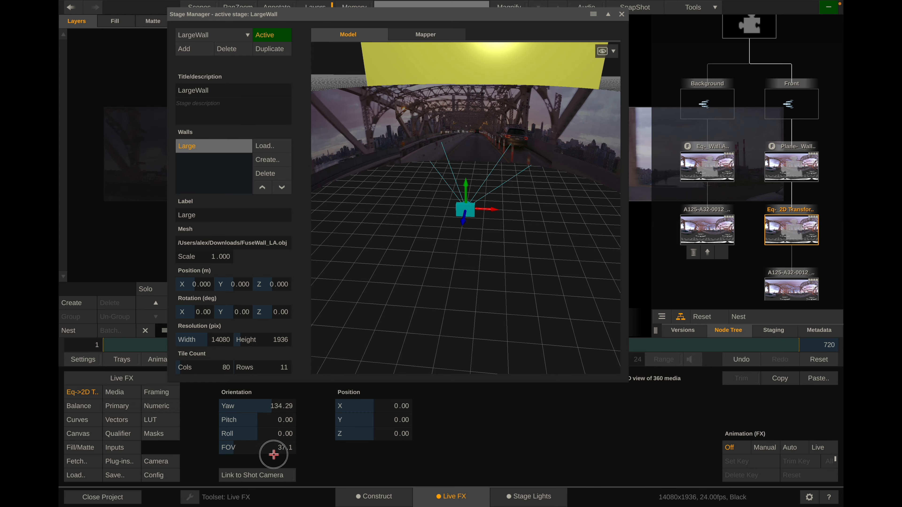
left_click_drag(450, 216, 485, 185)
scroll(449, 195, "up", 5)
scroll(485, 185, "down", 4)
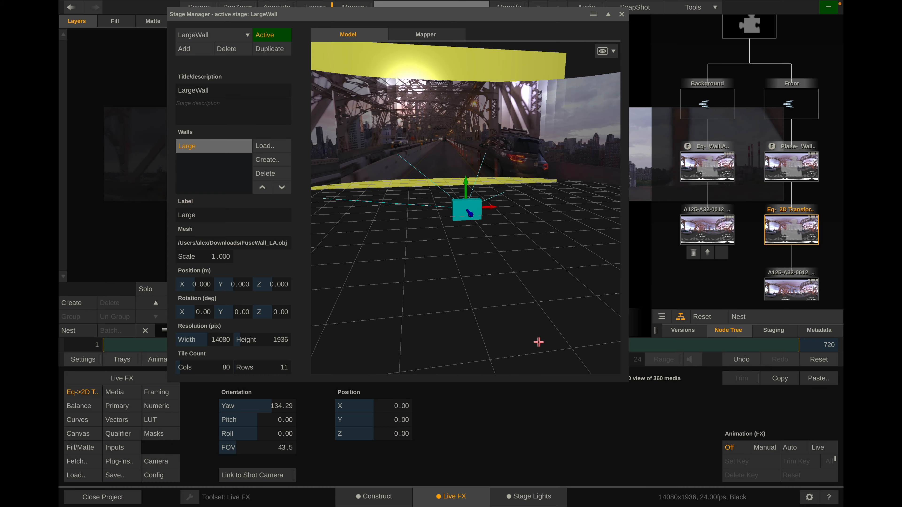
Offset the Front layer's camera to Y Pos about 2.089 and Z Pos about -6.051.
left_click(729, 31)
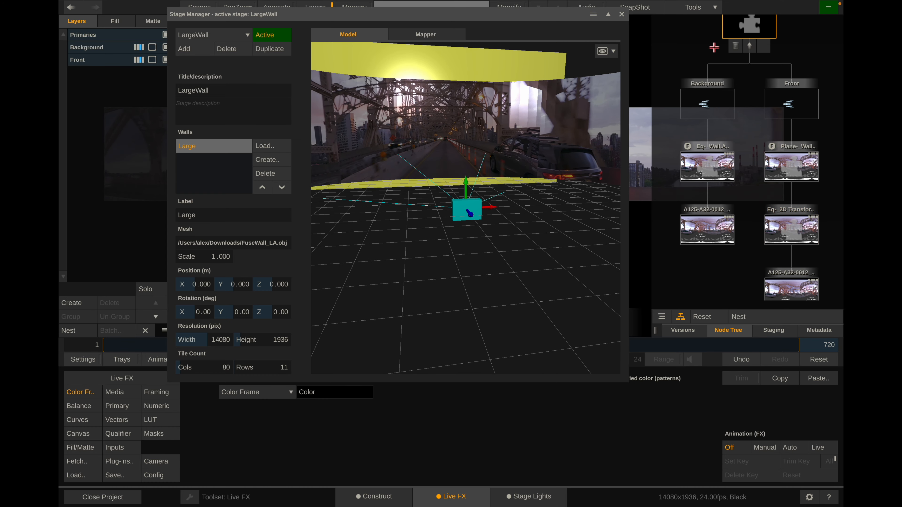
left_click(79, 61)
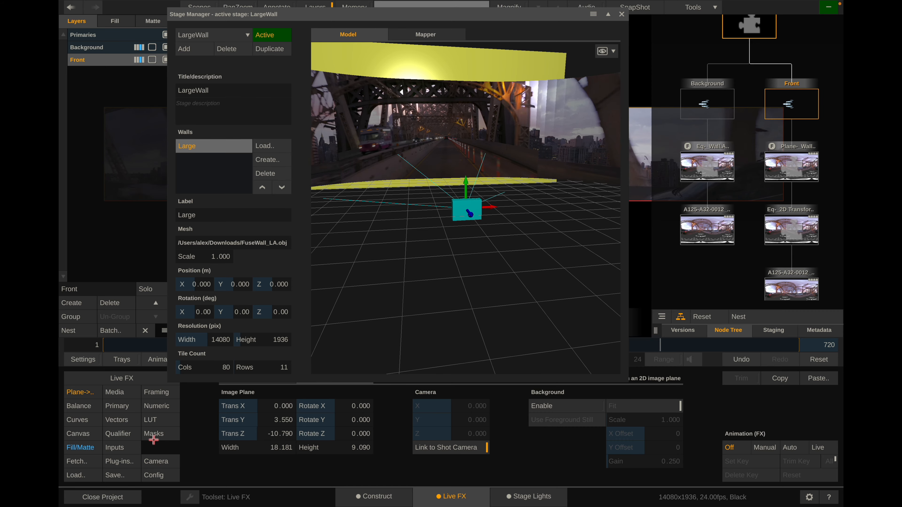
left_click(144, 459)
left_click(360, 480)
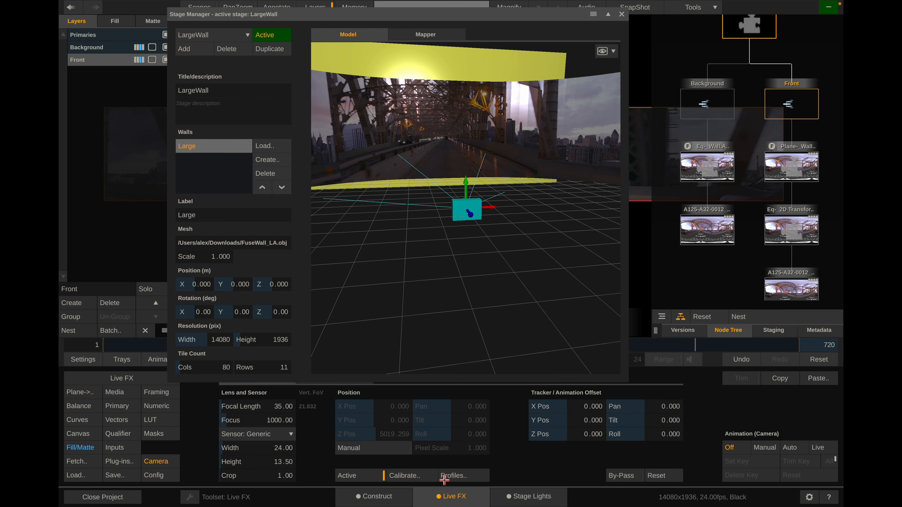
left_click_drag(565, 420, 593, 420)
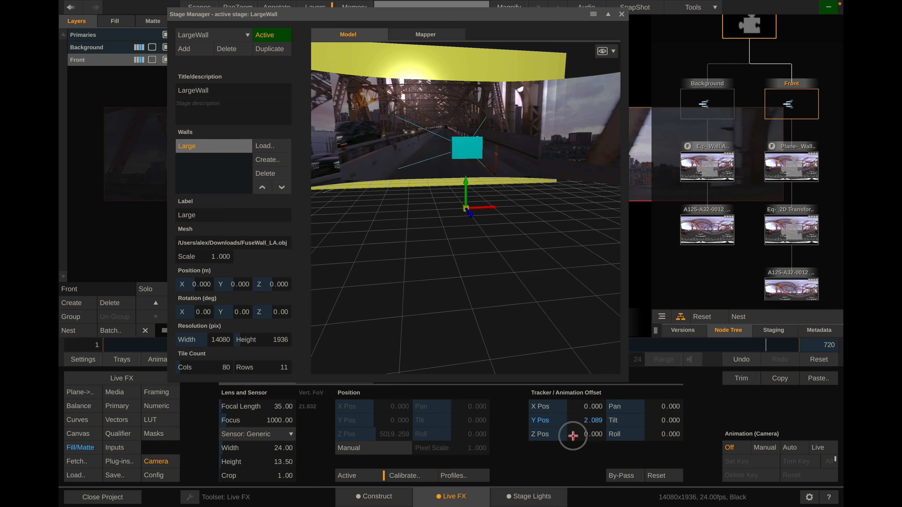
left_click_drag(584, 442, 529, 376)
left_click_drag(540, 418, 558, 476)
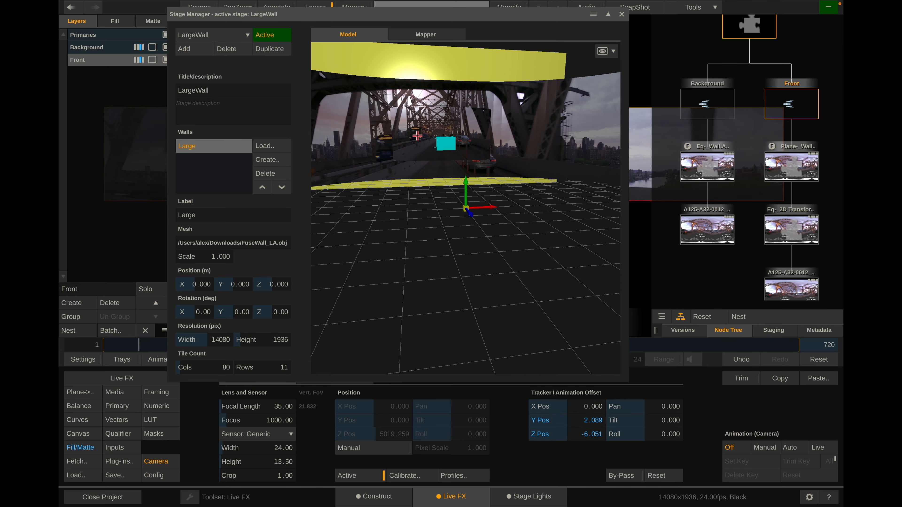
Set the camera's Z Pos offset to about -2.985 and inspect its placement against the wall and image plane from several sides.
left_click_drag(380, 140, 400, 65)
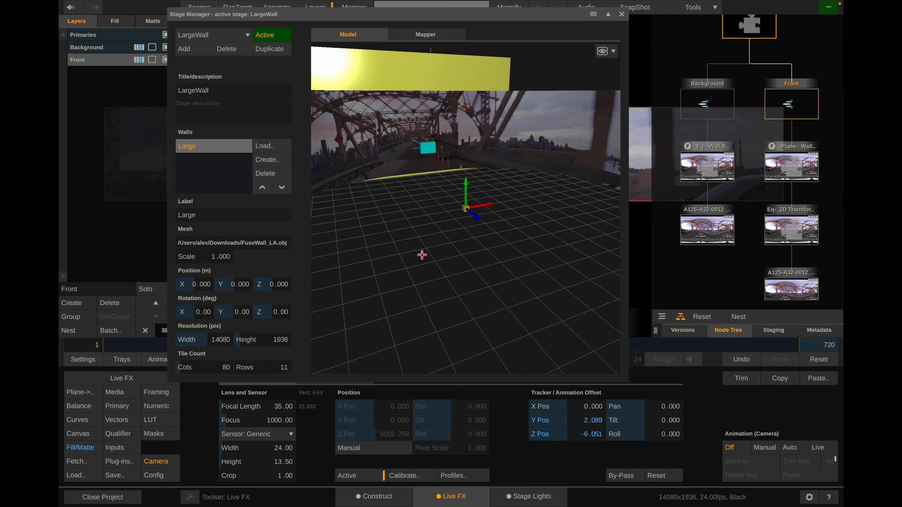
left_click_drag(535, 211, 555, 197)
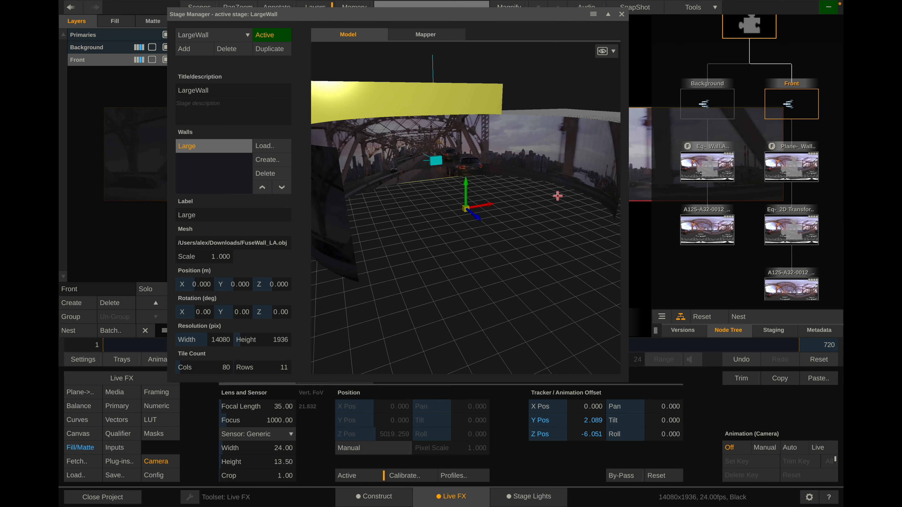
left_click_drag(404, 135, 415, 155)
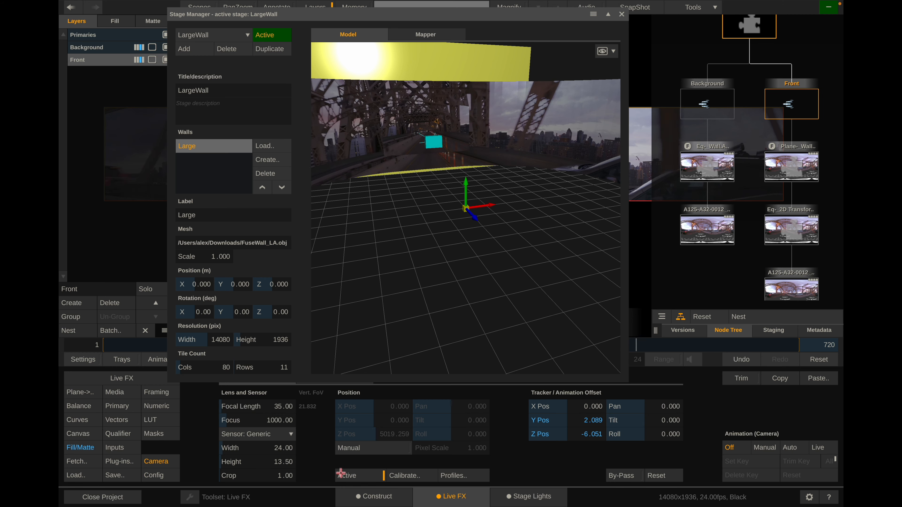
left_click_drag(631, 445, 632, 424)
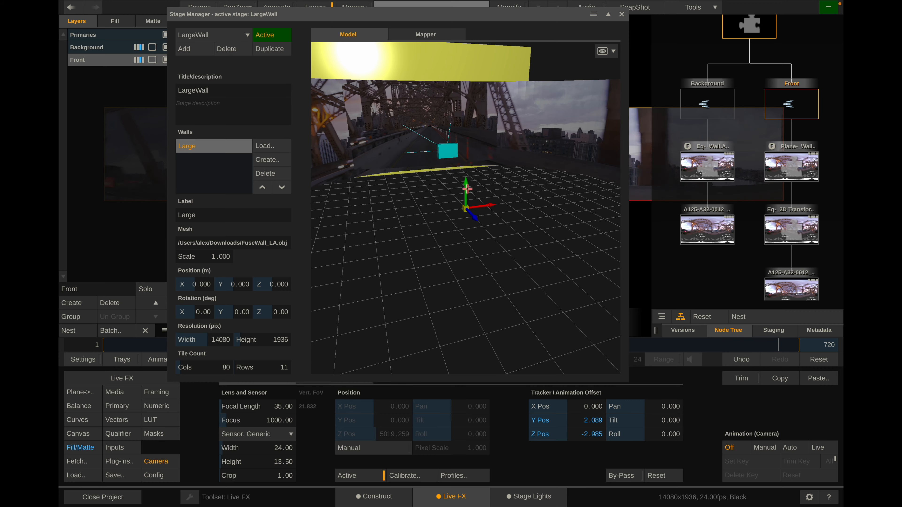
left_click_drag(467, 189, 326, 148)
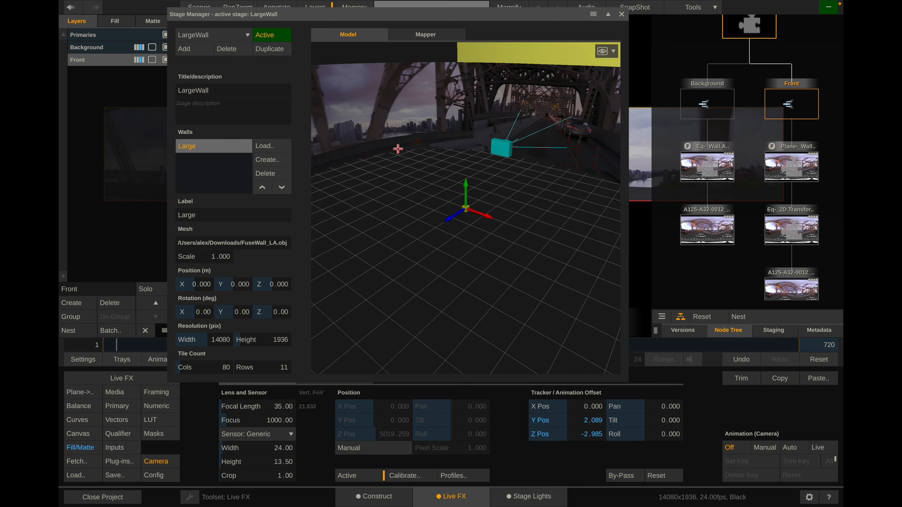
left_click_drag(508, 230, 639, 226)
left_click_drag(519, 226, 611, 228)
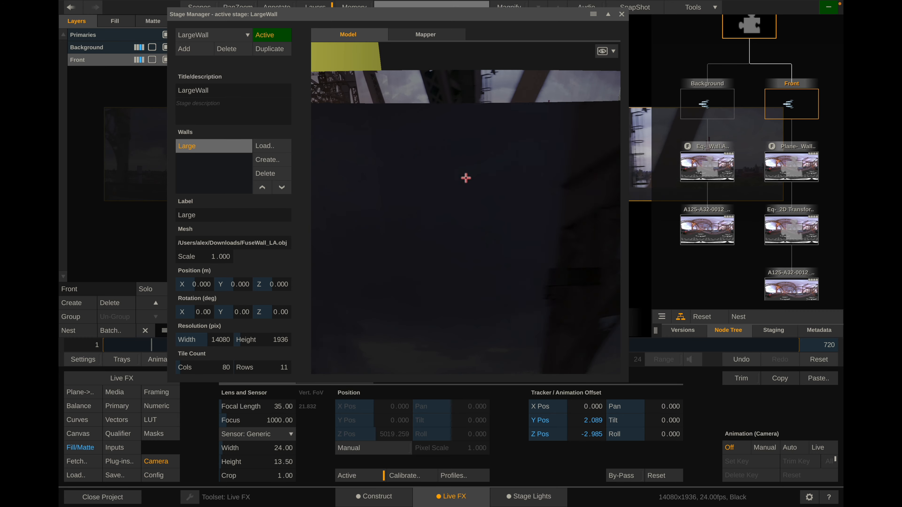
mouse_move(466, 181)
left_mouse_down()
mouse_move(461, 199)
mouse_move(452, 182)
left_mouse_up()
Close the Stage Manager to view the full composite, and reopen it to examine the whole curved wall and image plane.
left_click(622, 14)
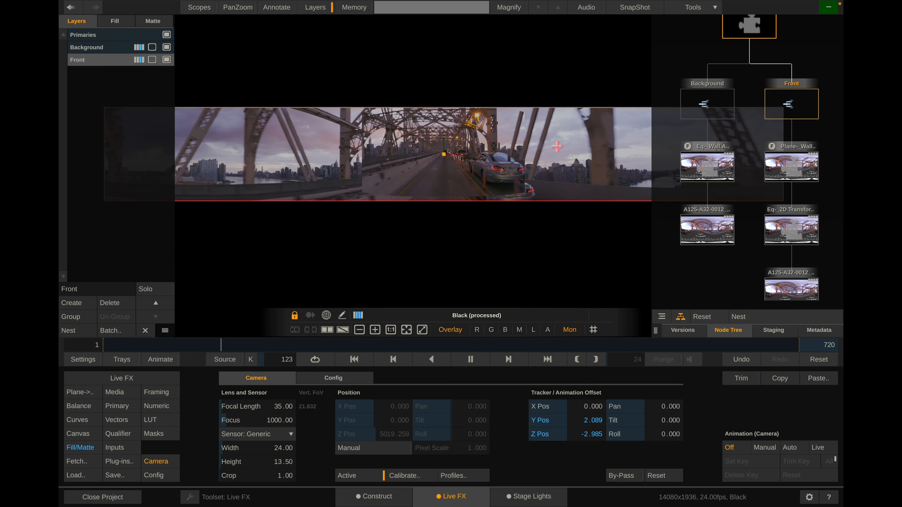
left_click(91, 378)
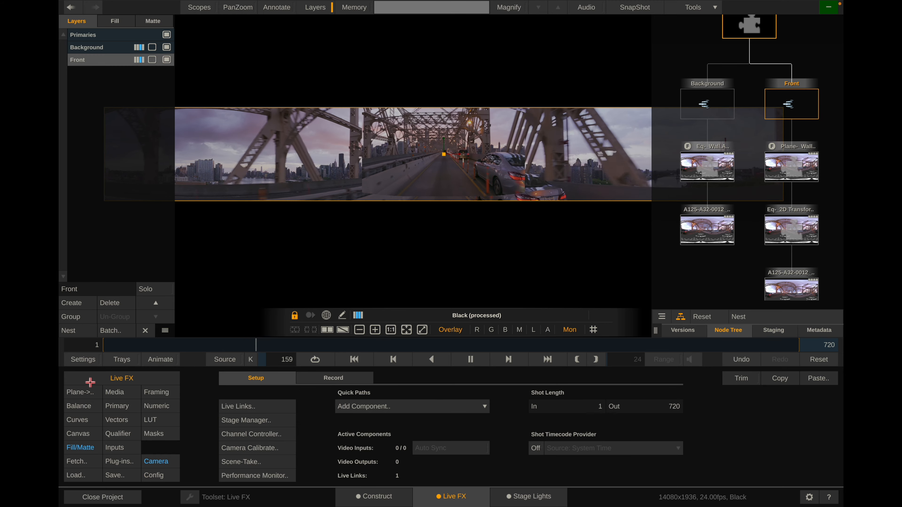
left_click(245, 474)
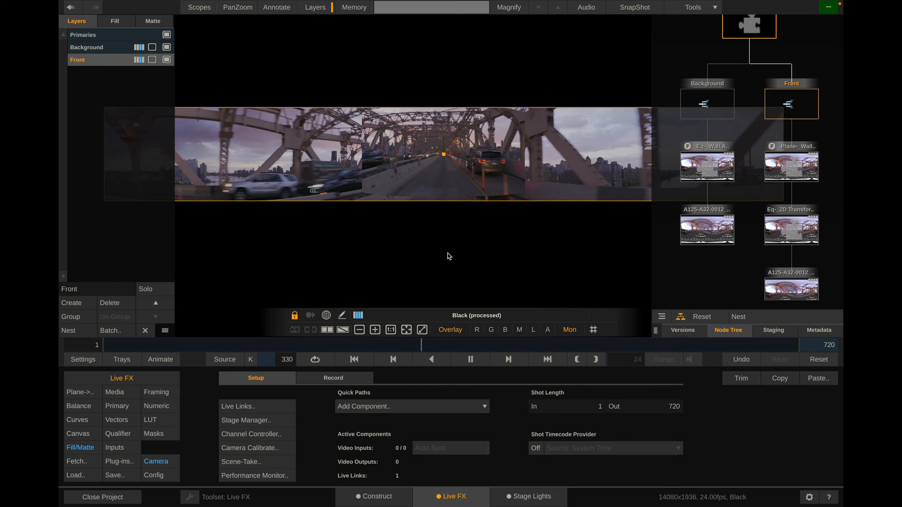
right_click(481, 221)
left_click(483, 178)
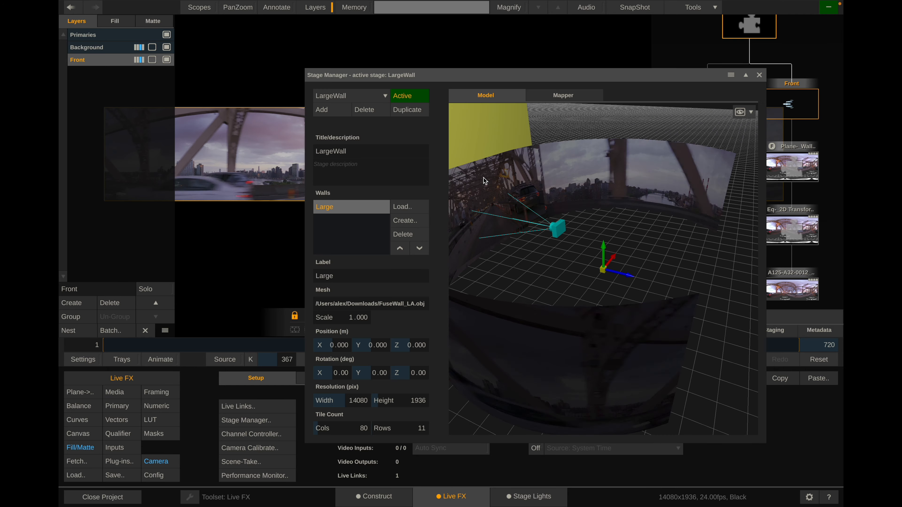
left_click_drag(606, 258, 498, 292)
scroll(568, 283, "down", 5)
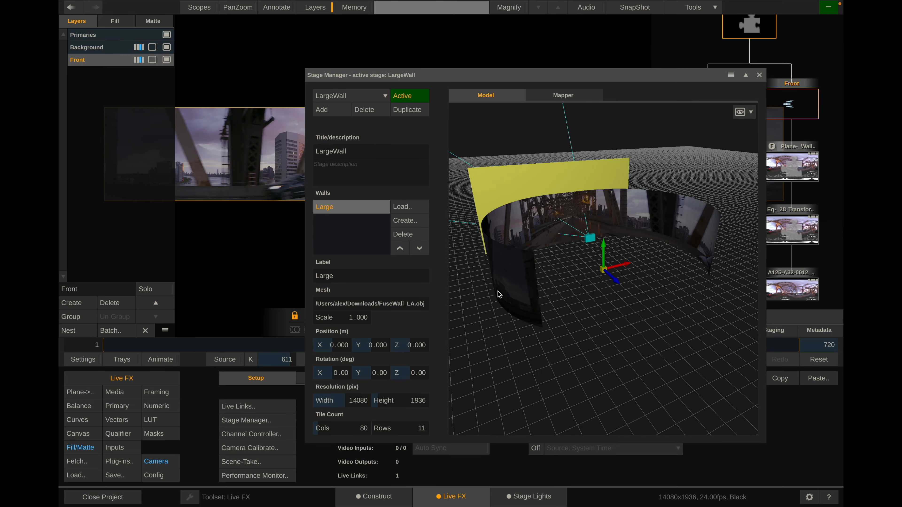